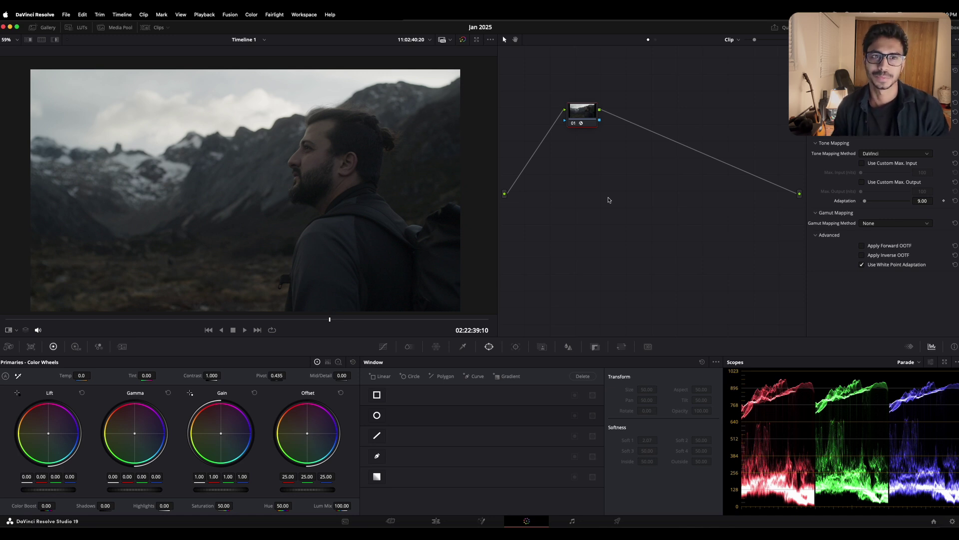
Step: On node 01, set the contrast to 1.420 and the pivot to 0.363 for the log footage
{"action": "left_click", "coordinate": [573, 122]}
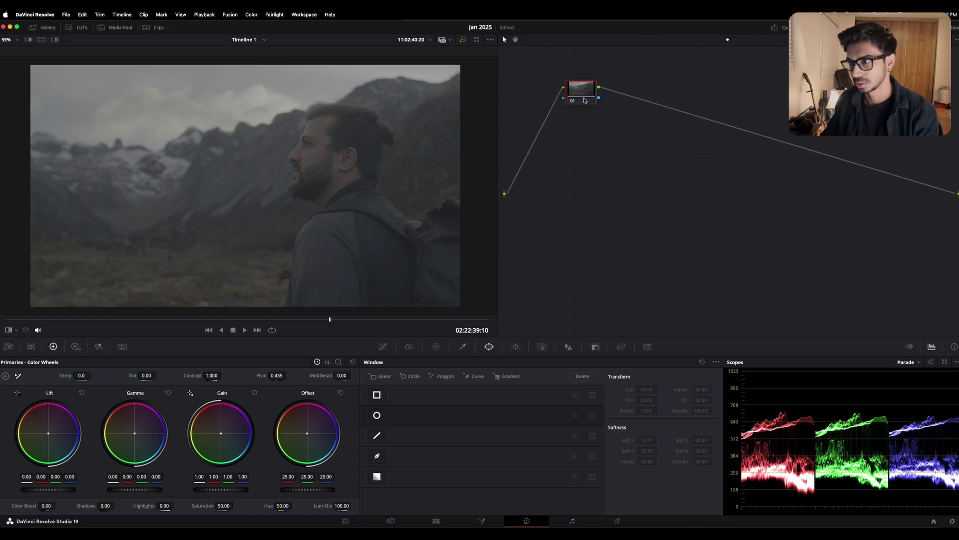
{"action": "left_click_drag", "start_coordinate": [584, 91], "coordinate": [581, 126]}
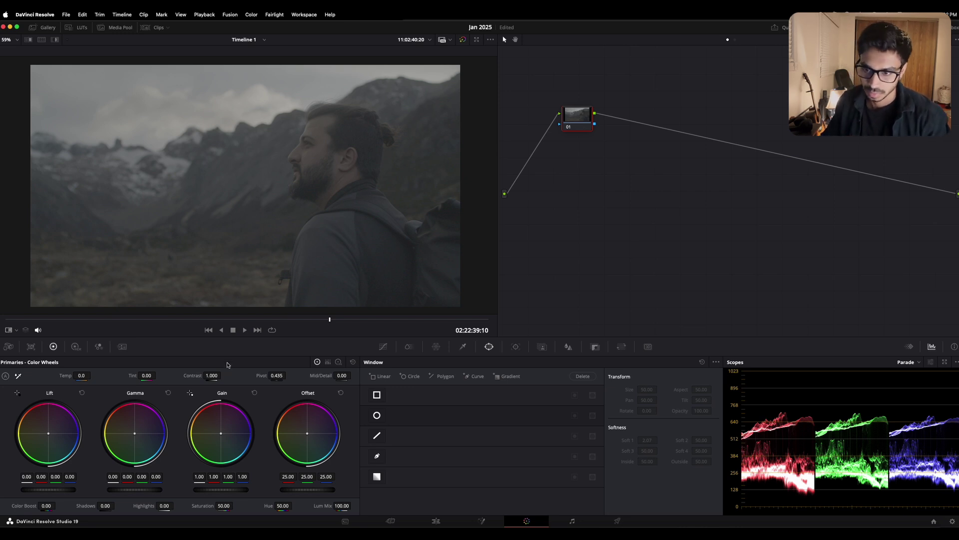
{"action": "mouse_move", "coordinate": [212, 375]}
{"action": "left_mouse_down"}
{"action": "mouse_move", "coordinate": [348, 375]}
{"action": "mouse_move", "coordinate": [210, 376]}
{"action": "left_mouse_up"}
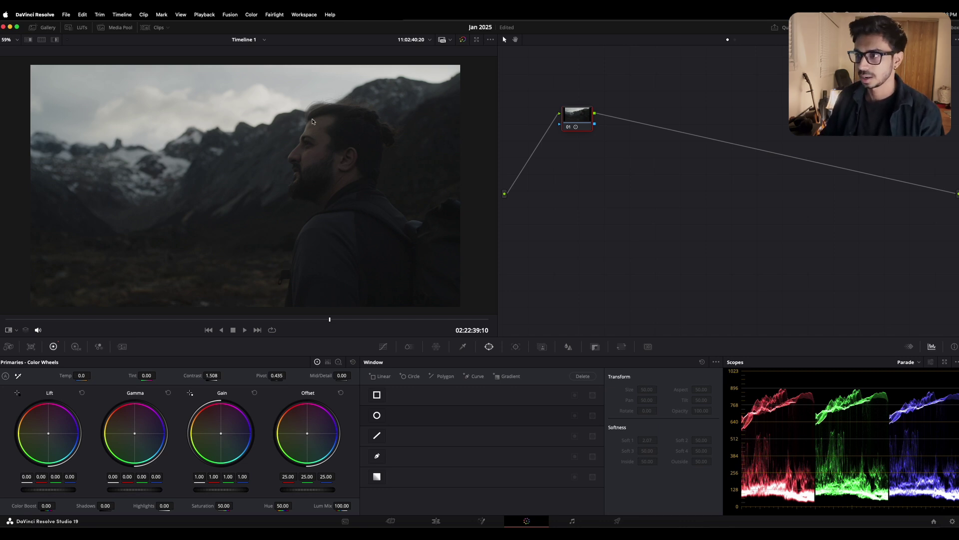
{"action": "left_click_drag", "start_coordinate": [276, 375], "coordinate": [265, 376]}
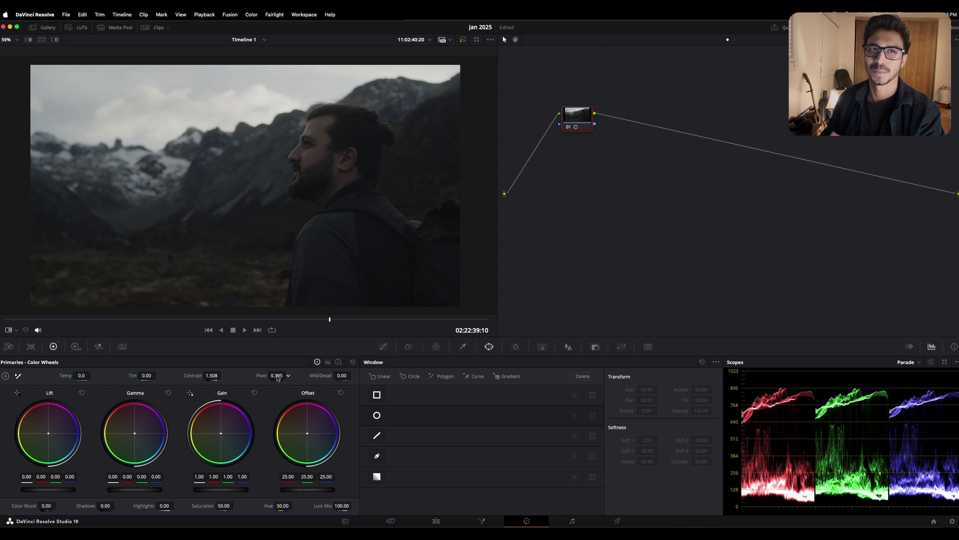
{"action": "left_click_drag", "start_coordinate": [220, 375], "coordinate": [209, 376]}
{"action": "left_click_drag", "start_coordinate": [277, 375], "coordinate": [288, 375]}
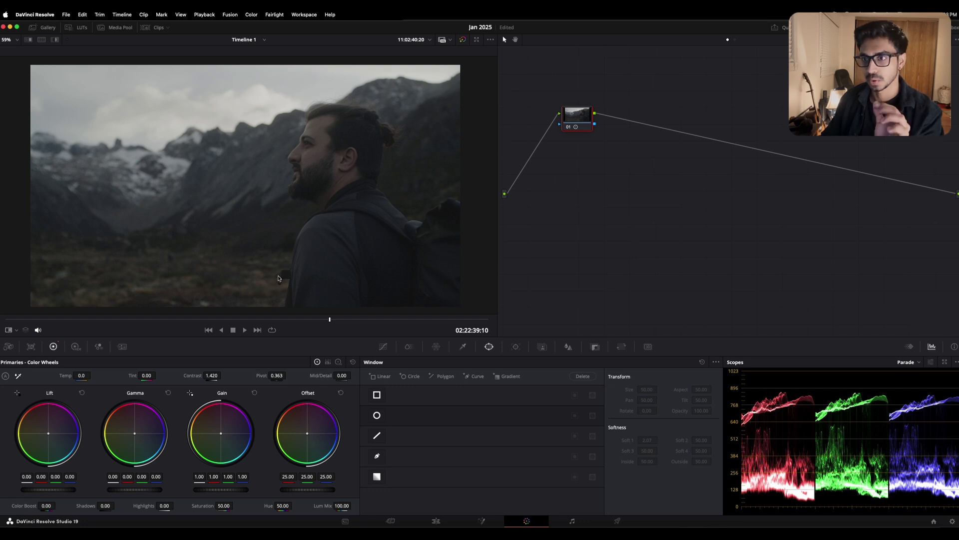
{"action": "key", "text": "super+s"}
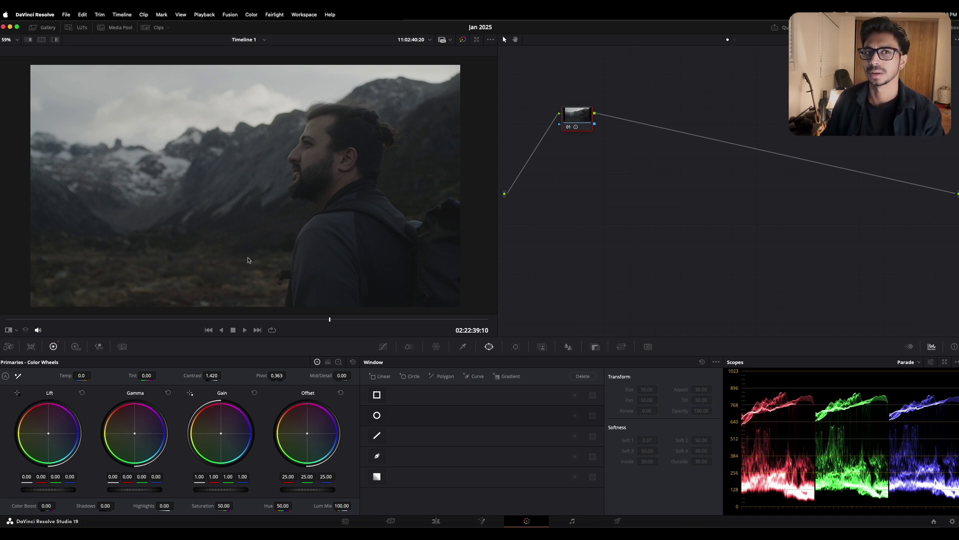
Step: Add a serial node after node 01 and space the two nodes apart
{"action": "left_click_drag", "start_coordinate": [577, 124], "coordinate": [567, 124]}
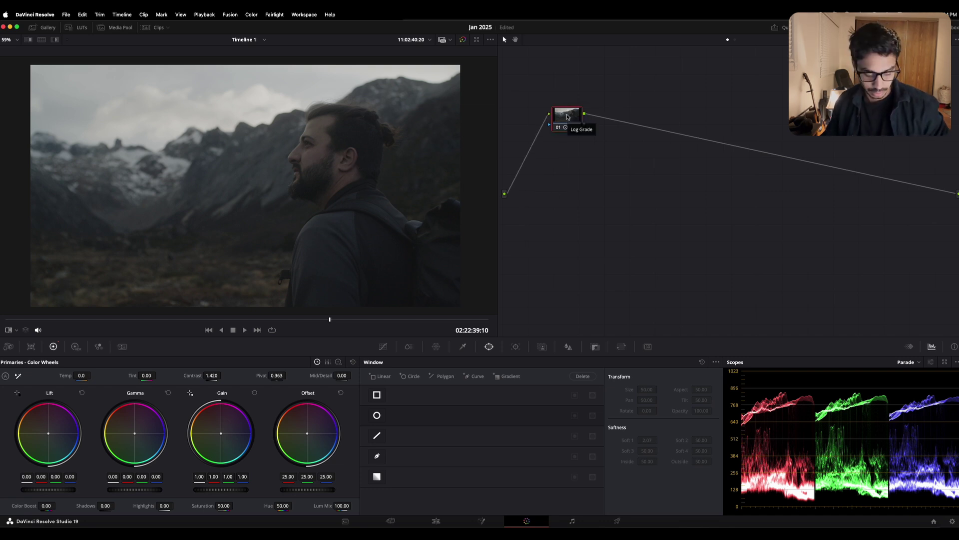
{"action": "left_click_drag", "start_coordinate": [568, 117], "coordinate": [564, 110]}
{"action": "right_click", "coordinate": [563, 113]}
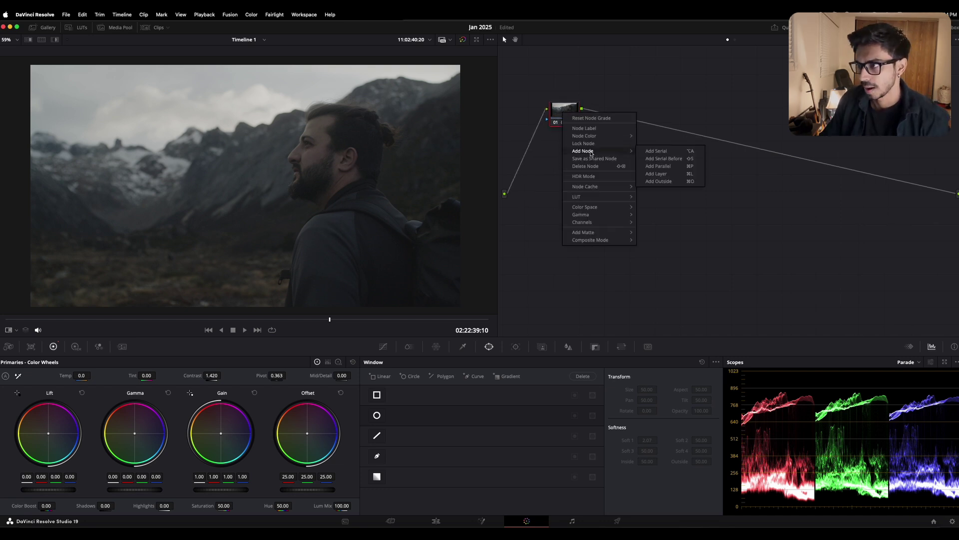
{"action": "mouse_move", "coordinate": [593, 149]}
{"action": "left_click", "coordinate": [659, 152]}
{"action": "left_click_drag", "start_coordinate": [601, 119], "coordinate": [619, 121]}
Step: Refine the contrast on node 01 to 1.460 and reposition the node slightly
{"action": "left_click", "coordinate": [564, 111]}
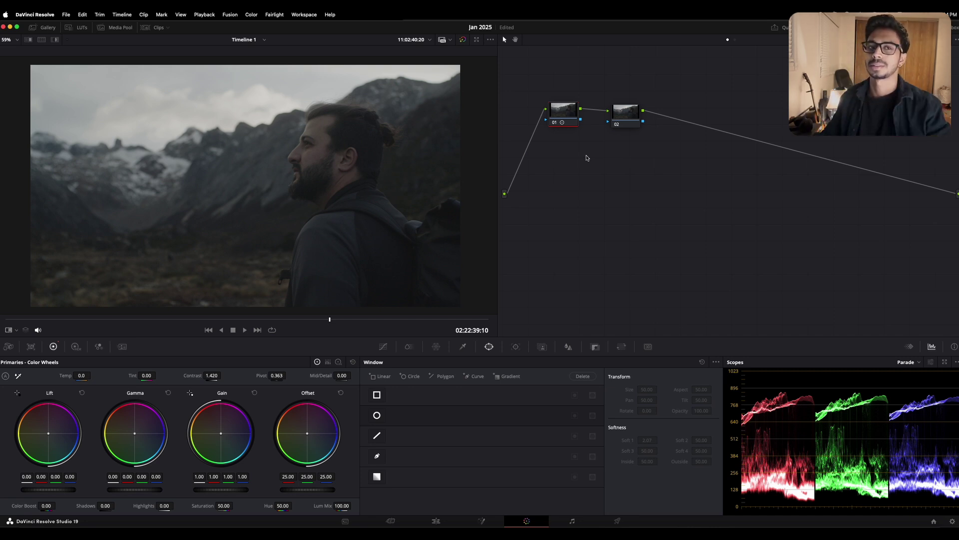
{"action": "key", "text": "super+z"}
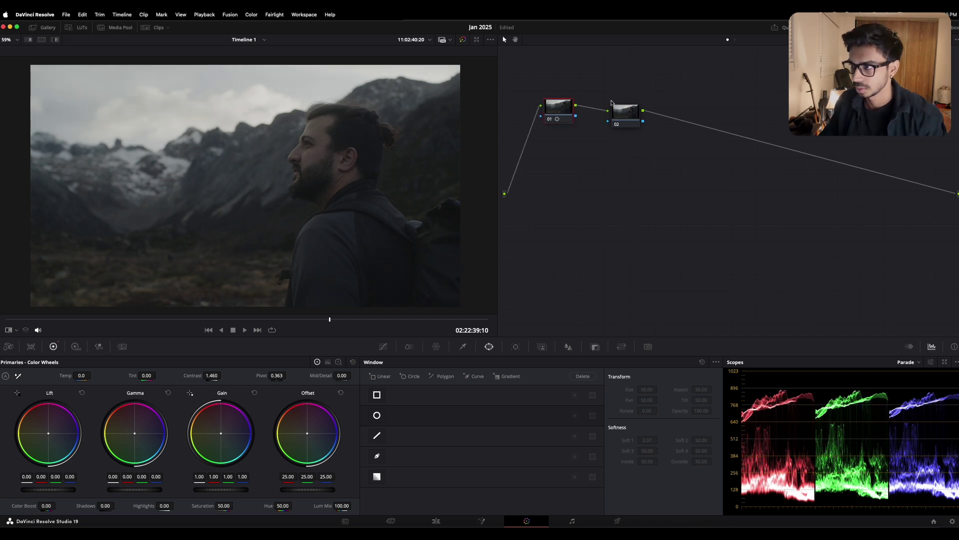
{"action": "left_click_drag", "start_coordinate": [565, 113], "coordinate": [559, 112]}
Step: On node 02, set the saturation to 80.80 and Color Boost to 3.50, comparing the image with the grade bypassed
{"action": "left_click_drag", "start_coordinate": [629, 113], "coordinate": [608, 122]}
{"action": "left_click_drag", "start_coordinate": [222, 505], "coordinate": [256, 504]}
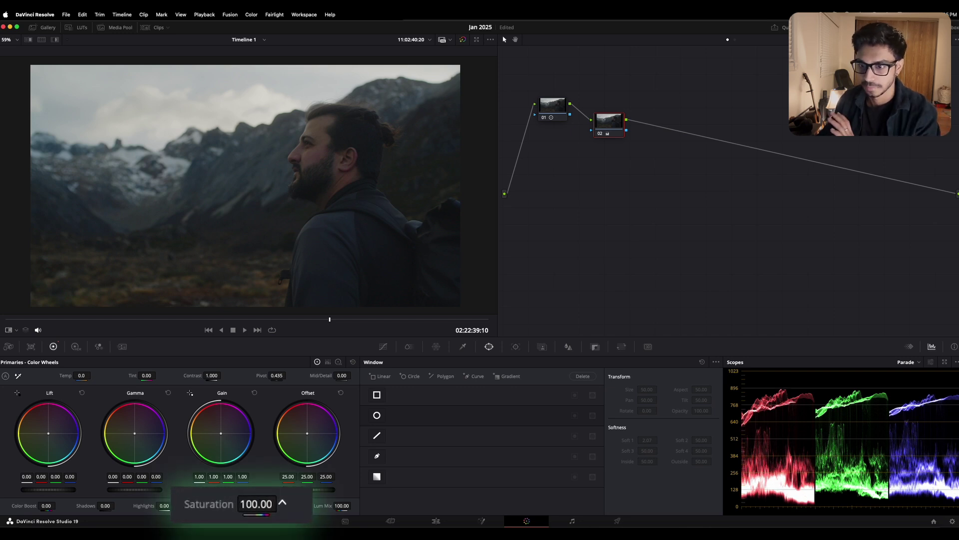
{"action": "left_click_drag", "start_coordinate": [255, 504], "coordinate": [283, 502]}
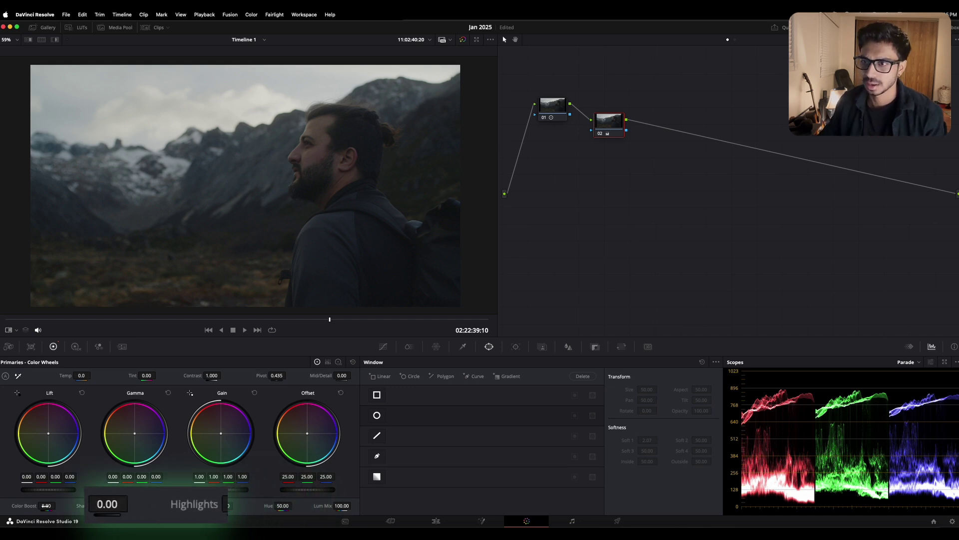
{"action": "left_click_drag", "start_coordinate": [44, 506], "coordinate": [45, 506]}
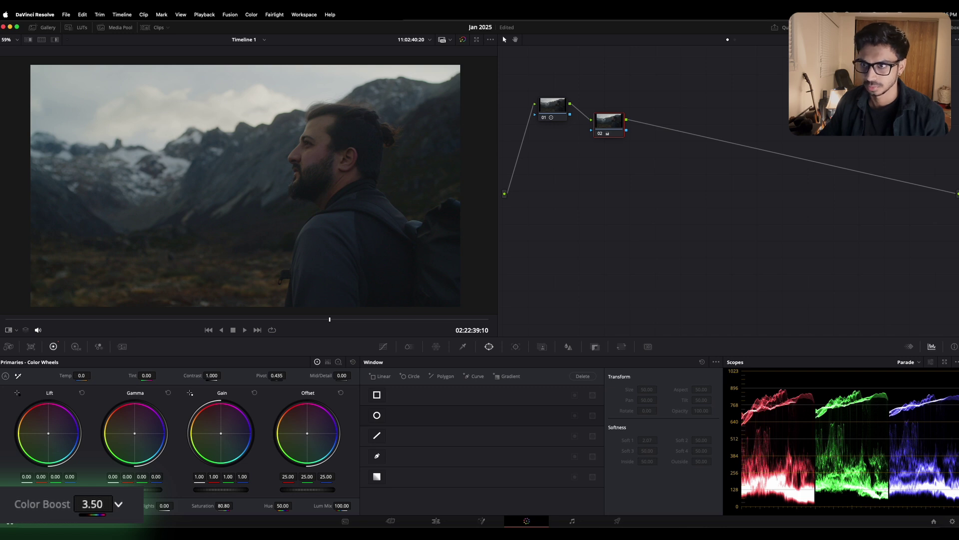
{"action": "left_click", "coordinate": [462, 40]}
{"action": "left_click", "coordinate": [462, 40]}
{"action": "key", "text": "shift+d"}
{"action": "key", "text": "shift+d"}
Step: Add a third serial node after node 02, line it up, and make it the active node
{"action": "key", "text": "alt+s"}
{"action": "left_click_drag", "start_coordinate": [654, 116], "coordinate": [650, 114]}
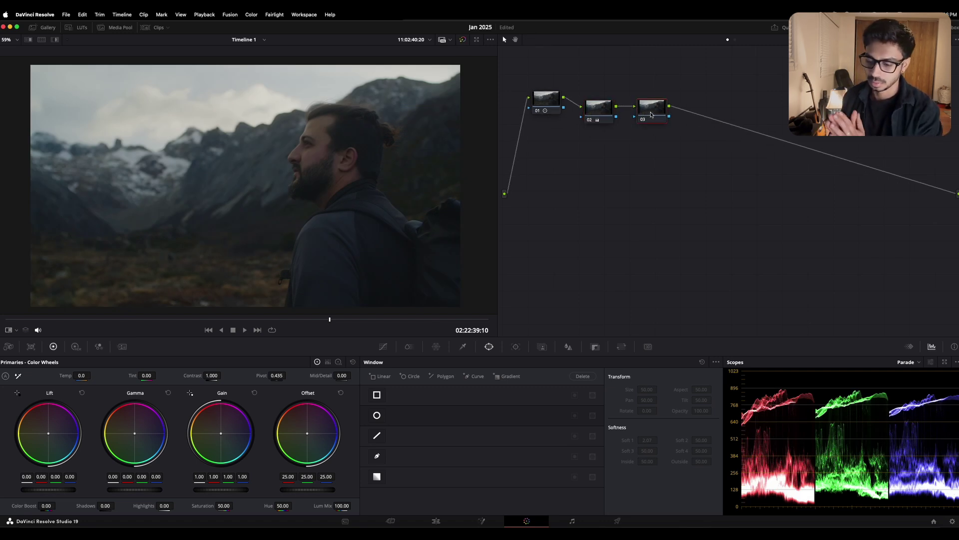
{"action": "left_click", "coordinate": [557, 110]}
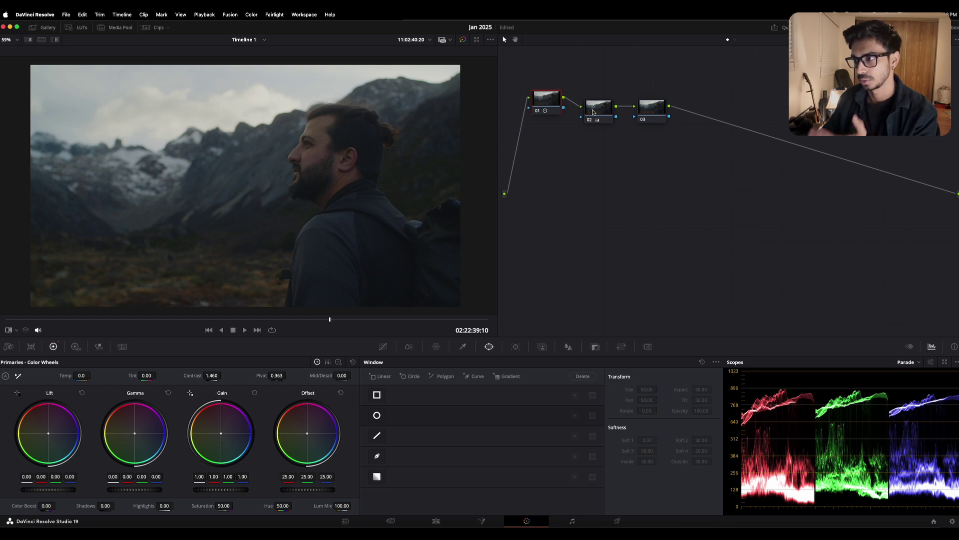
{"action": "left_click", "coordinate": [644, 110]}
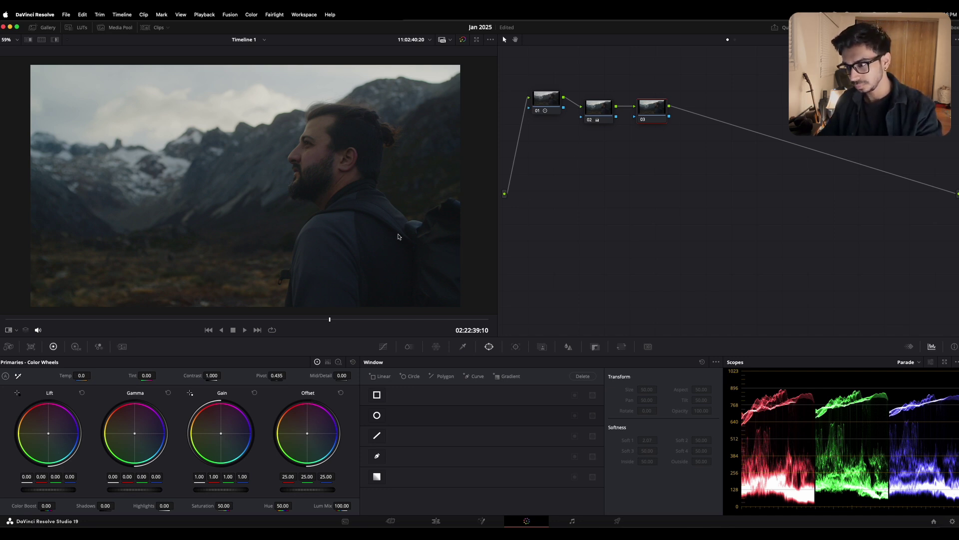
{"action": "left_click", "coordinate": [548, 103]}
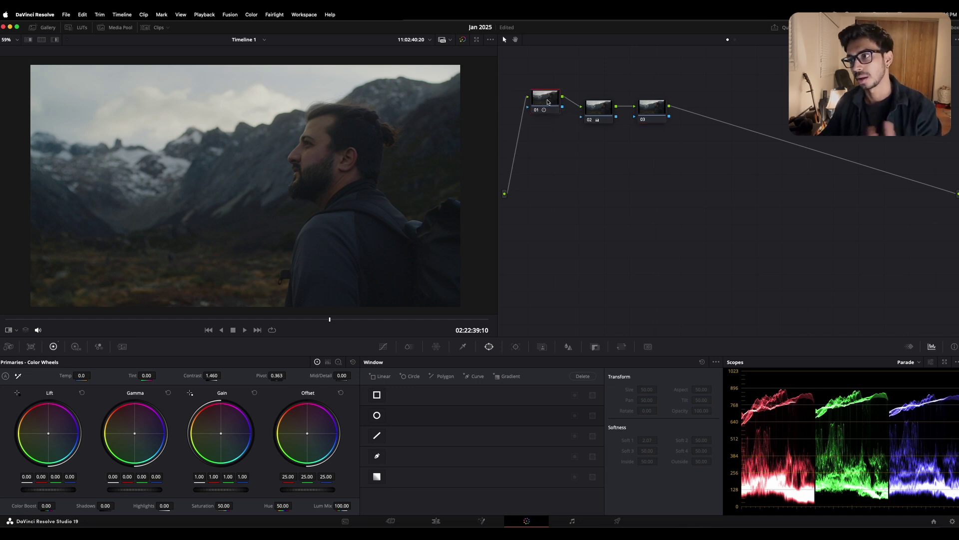
{"action": "left_click", "coordinate": [596, 110]}
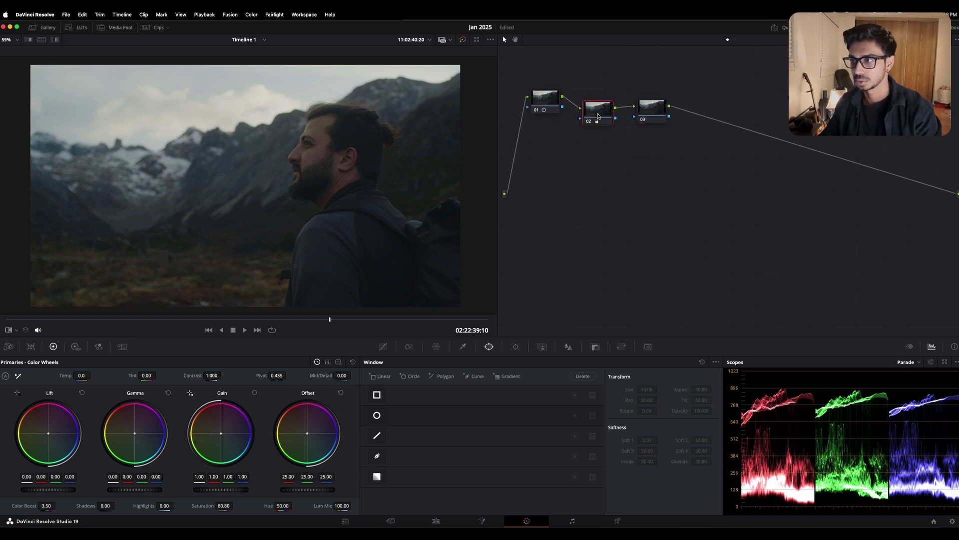
{"action": "left_click", "coordinate": [645, 115]}
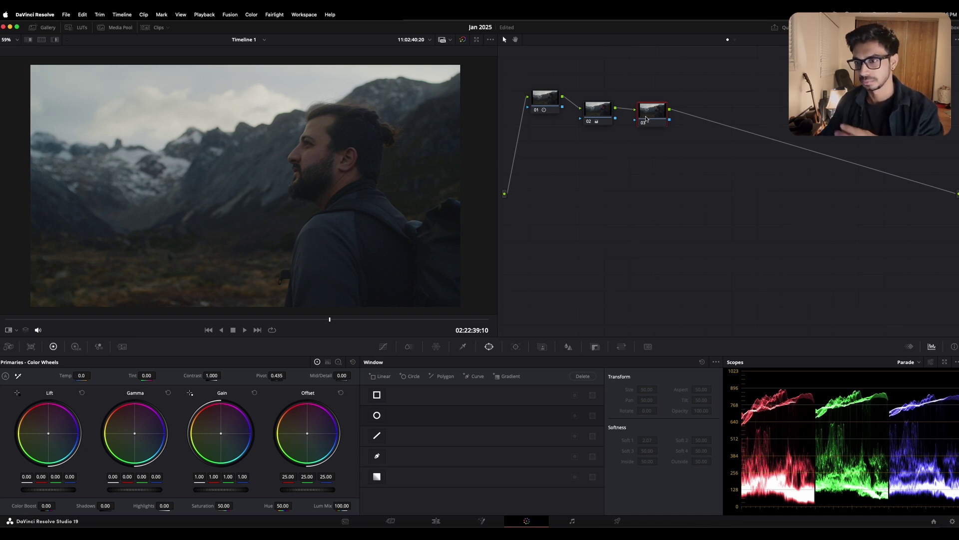
{"action": "left_click_drag", "start_coordinate": [610, 159], "coordinate": [590, 151]}
{"action": "left_click_drag", "start_coordinate": [610, 81], "coordinate": [665, 135]}
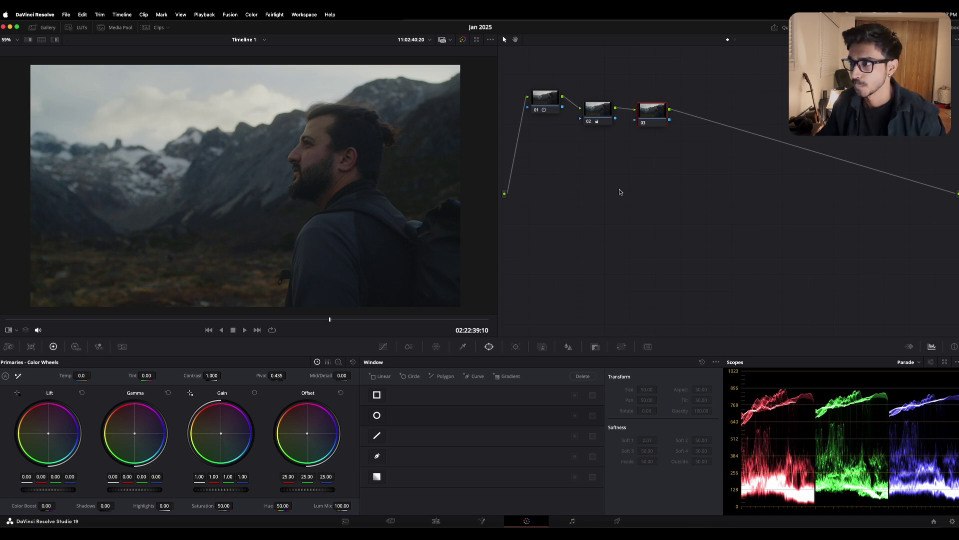
{"action": "left_click_drag", "start_coordinate": [655, 113], "coordinate": [648, 113]}
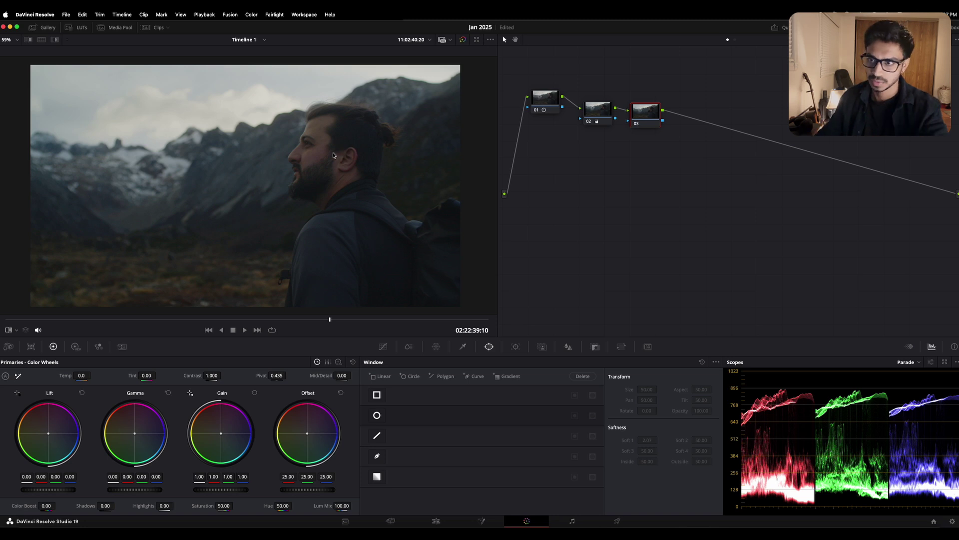
{"action": "left_click_drag", "start_coordinate": [653, 76], "coordinate": [531, 159]}
{"action": "left_click", "coordinate": [641, 136]}
{"action": "left_click_drag", "start_coordinate": [644, 114], "coordinate": [650, 116]}
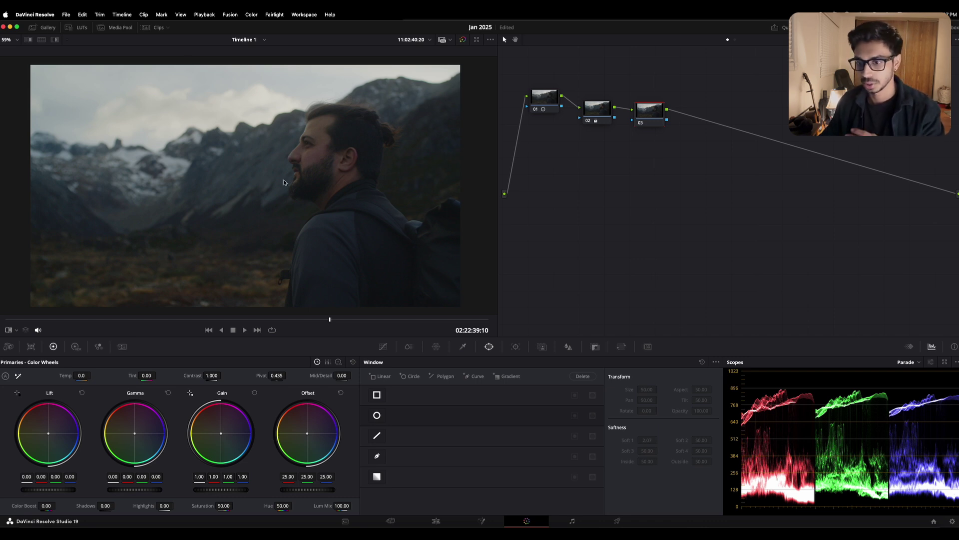
Step: On node 03, raise Gain to 1.11 and Gamma to 0.02, and lower Lift slightly
{"action": "left_click_drag", "start_coordinate": [210, 493], "coordinate": [244, 493]}
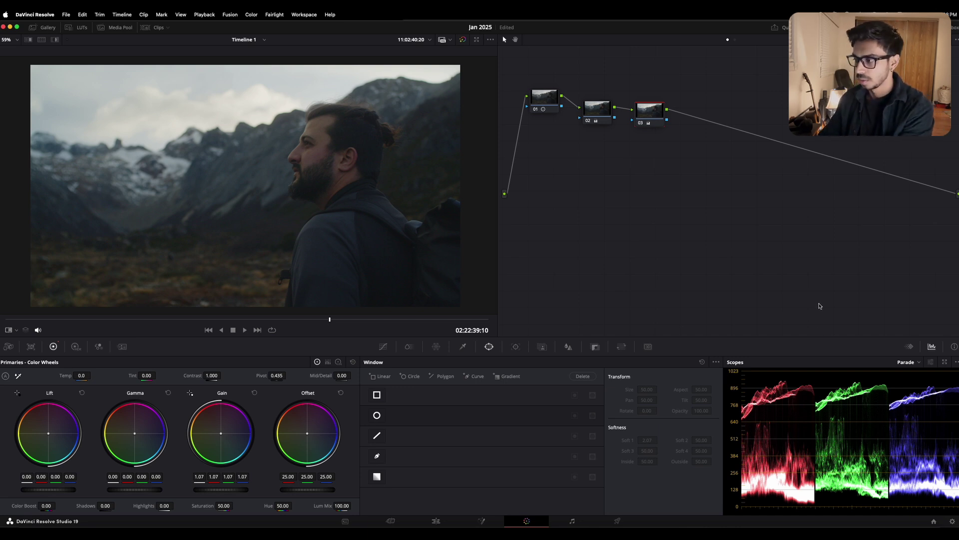
{"action": "left_click_drag", "start_coordinate": [215, 489], "coordinate": [232, 492]}
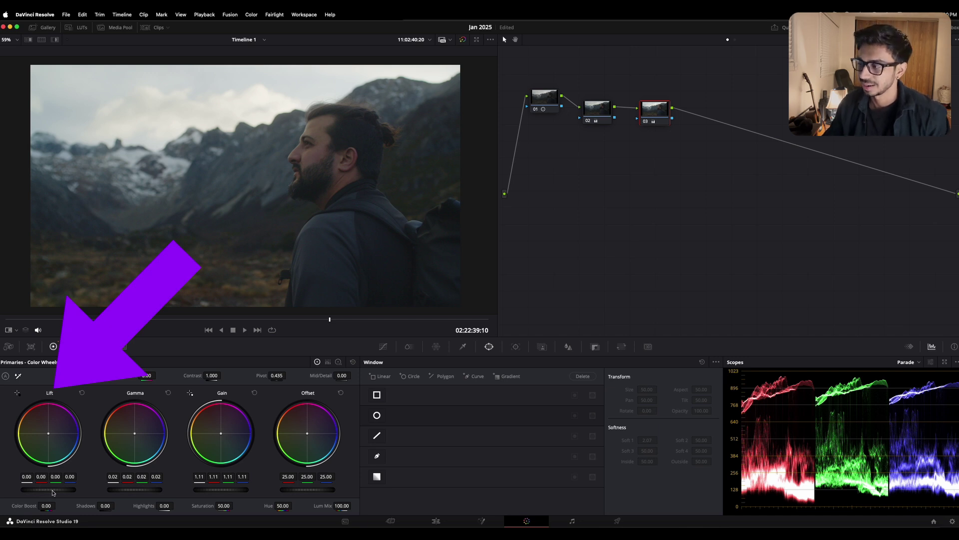
{"action": "left_click_drag", "start_coordinate": [53, 492], "coordinate": [44, 492]}
Step: Add a serial node after node 03 and display the primaries as color bars
{"action": "key", "text": "alt+s"}
{"action": "left_click", "coordinate": [327, 362]}
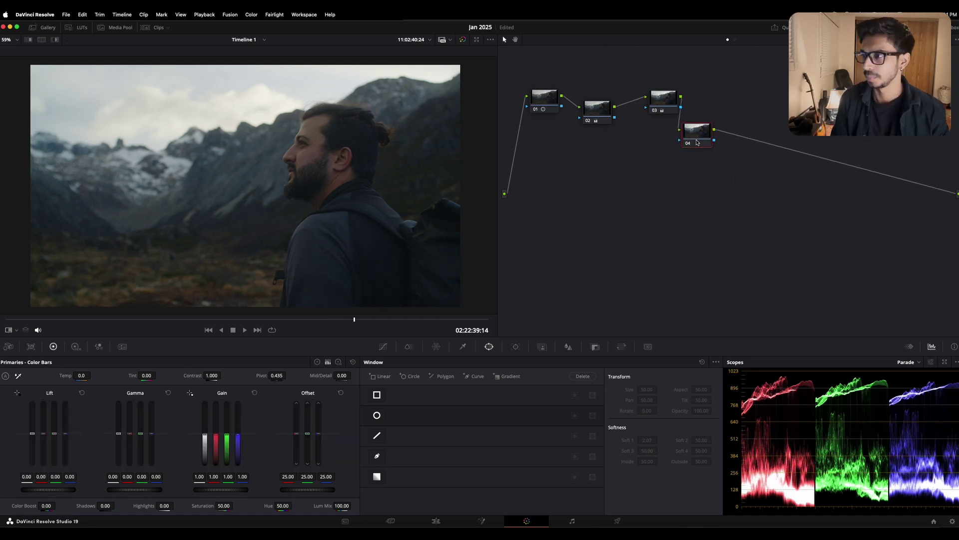
Step: Add two layer nodes beneath node 04, combined through a layer mixer
{"action": "key", "text": "alt+l"}
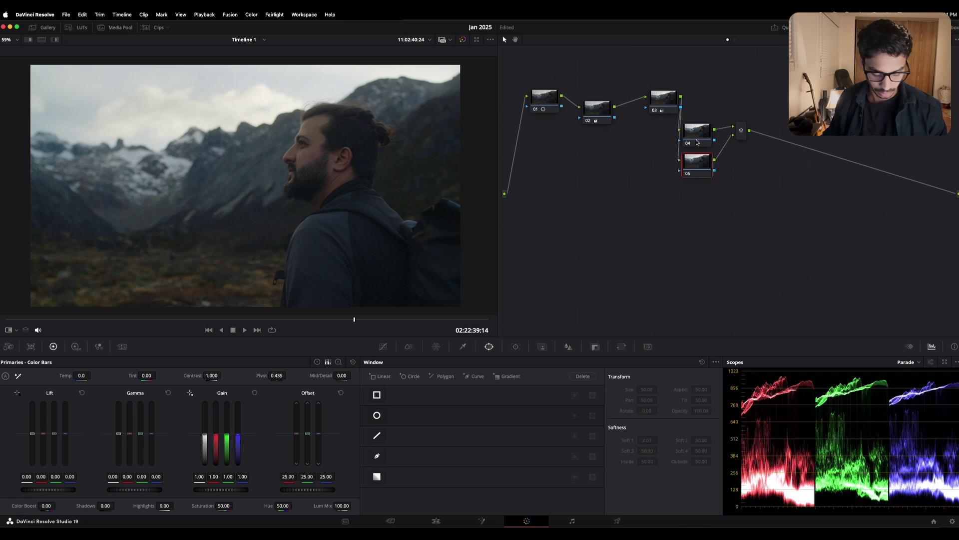
{"action": "key", "text": "super+z"}
{"action": "right_click", "coordinate": [694, 142]}
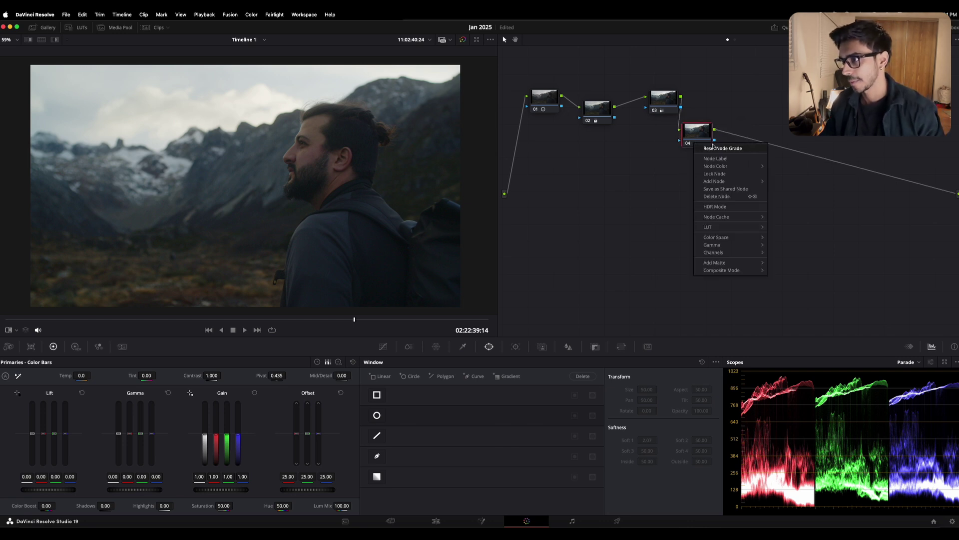
{"action": "mouse_move", "coordinate": [727, 181]}
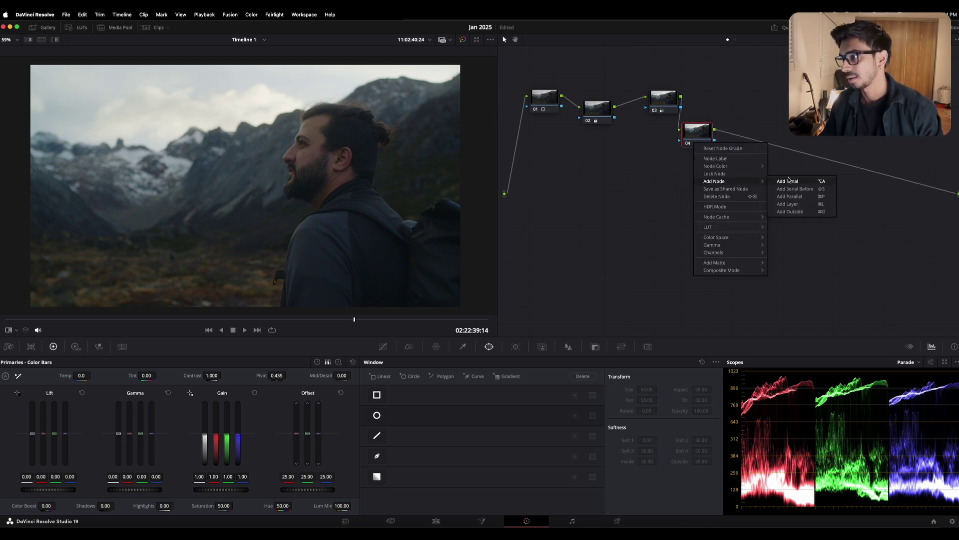
{"action": "left_click", "coordinate": [789, 204]}
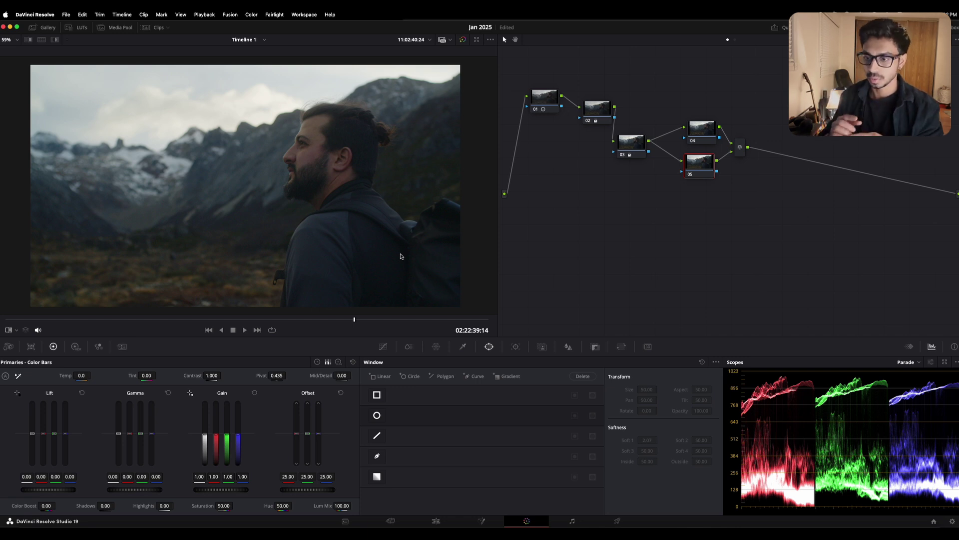
{"action": "key", "text": "alt+l"}
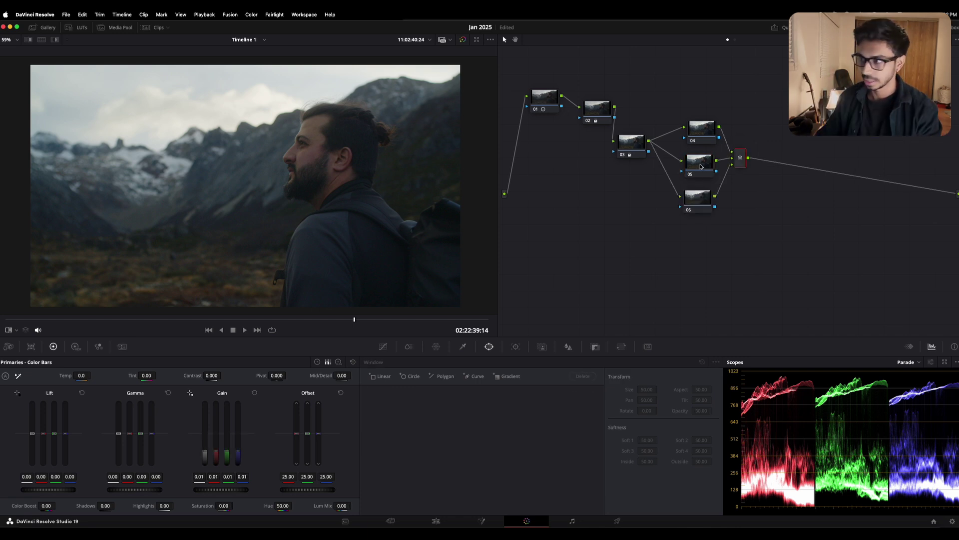
Step: Add a serial node after the layer mixer and place it beside the mixer
{"action": "left_click_drag", "start_coordinate": [742, 158], "coordinate": [740, 166]}
{"action": "right_click", "coordinate": [739, 166]}
{"action": "mouse_move", "coordinate": [765, 169]}
{"action": "left_click", "coordinate": [855, 173]}
{"action": "left_click_drag", "start_coordinate": [780, 170], "coordinate": [788, 162]}
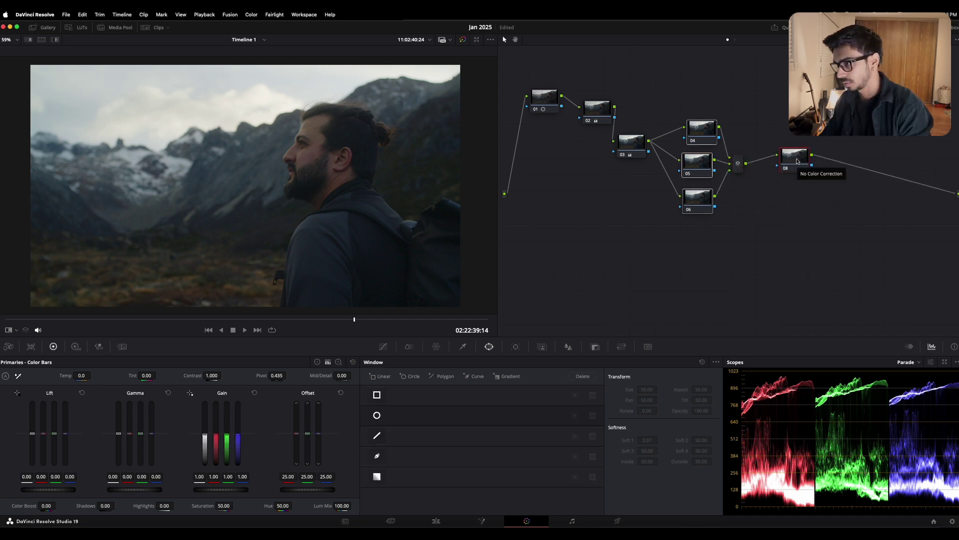
Step: Delete the lowest of the three layered nodes
{"action": "left_click_drag", "start_coordinate": [707, 74], "coordinate": [685, 220]}
{"action": "key", "text": "Delete"}
Step: Display the Hue Vs Hue curve for node 04
{"action": "left_click", "coordinate": [705, 132]}
{"action": "left_click_drag", "start_coordinate": [705, 132], "coordinate": [703, 132]}
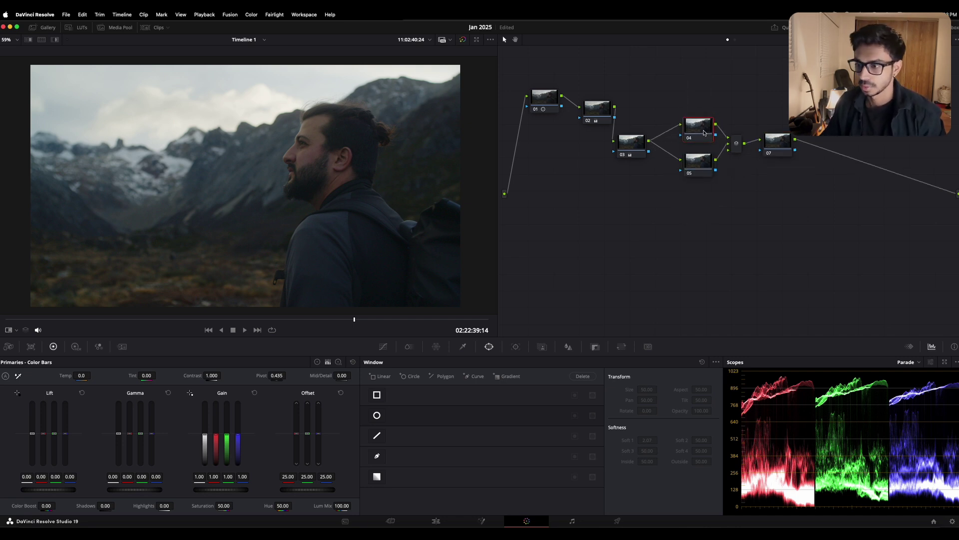
{"action": "left_click", "coordinate": [385, 347]}
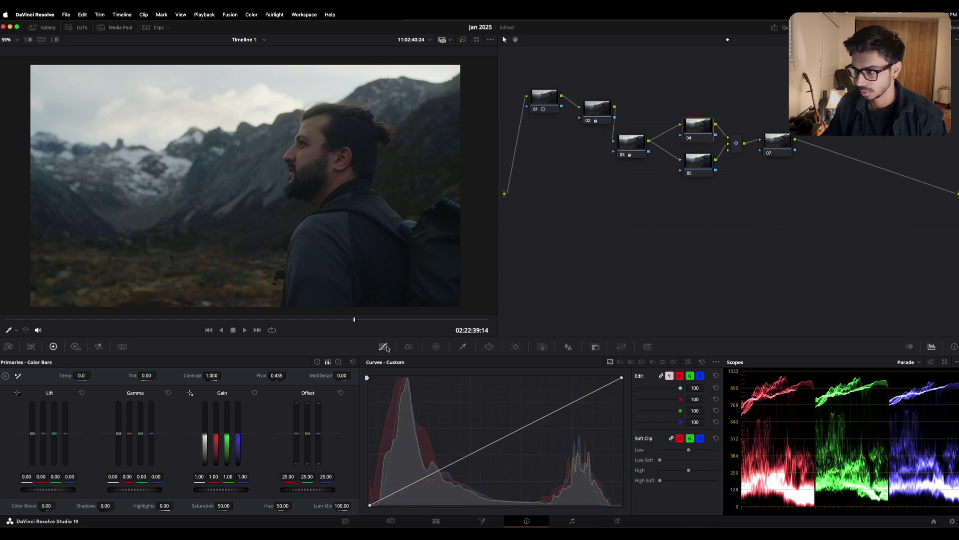
{"action": "left_click", "coordinate": [632, 363]}
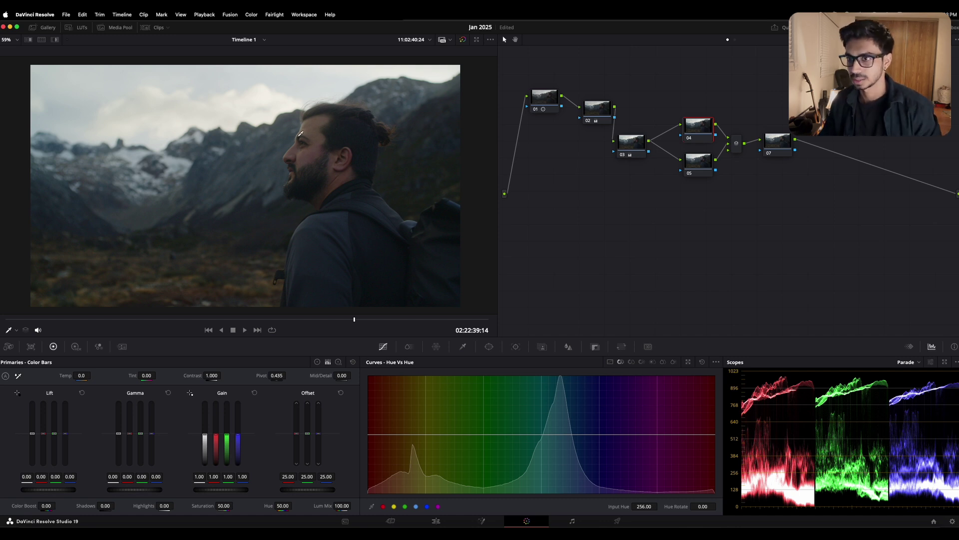
{"action": "left_click_drag", "start_coordinate": [309, 123], "coordinate": [363, 294]}
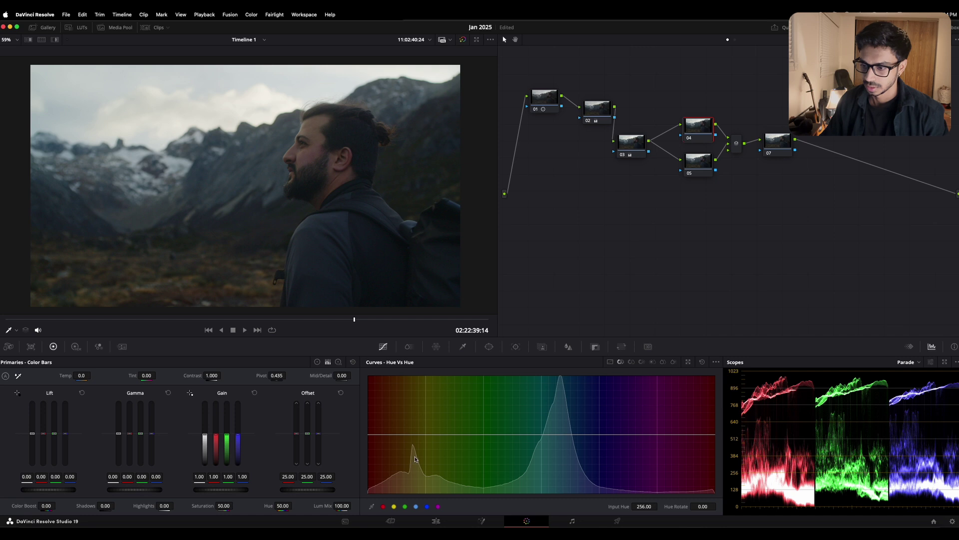
{"action": "left_click", "coordinate": [310, 122]}
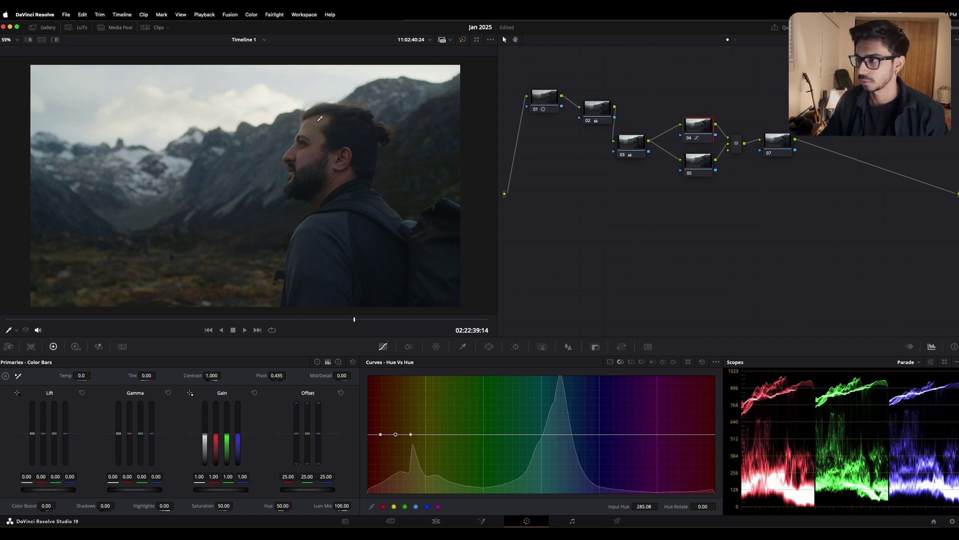
{"action": "left_click", "coordinate": [702, 362]}
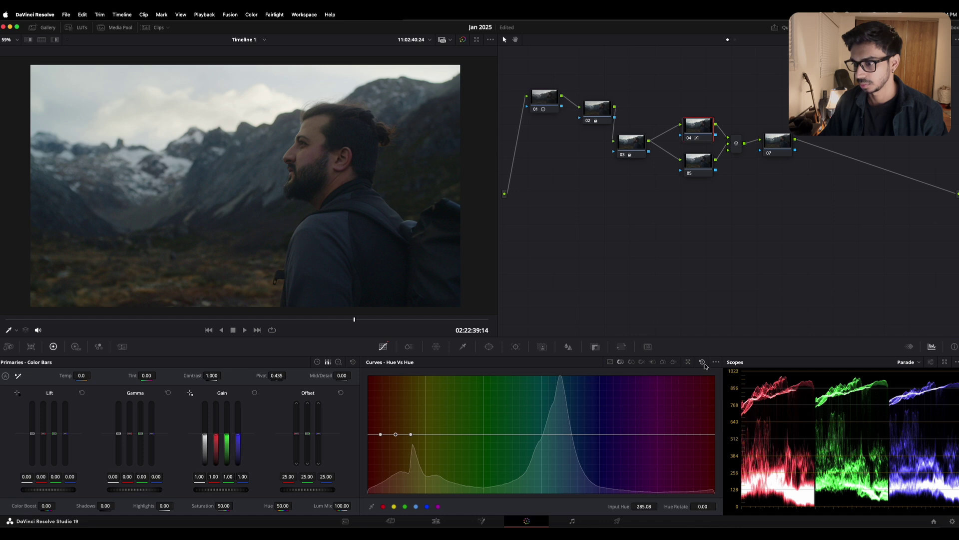
Step: Add yellow control points to node 04's Hue Vs Hue curve, set yellow's hue rotation to about 20.13, and compare with the node disabled
{"action": "left_click", "coordinate": [394, 506]}
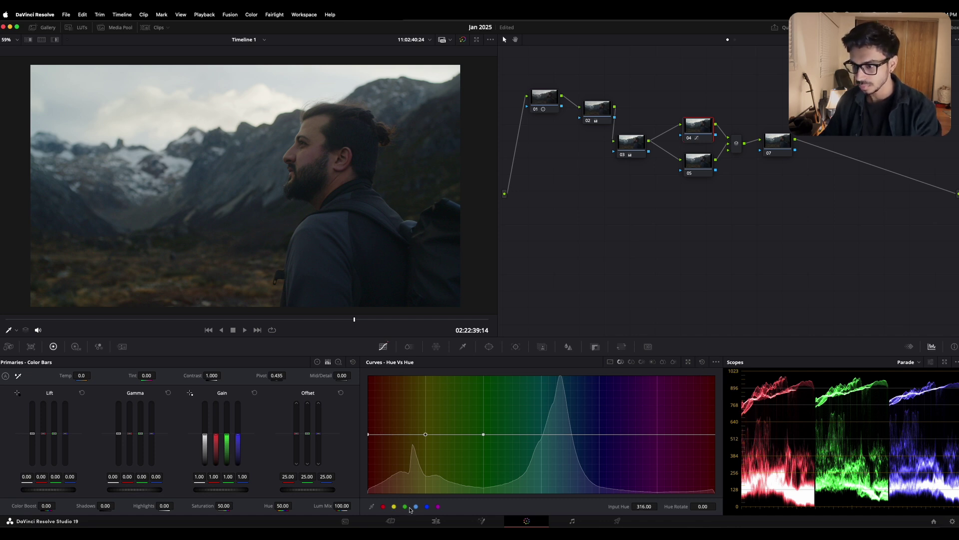
{"action": "left_click_drag", "start_coordinate": [425, 434], "coordinate": [426, 428]}
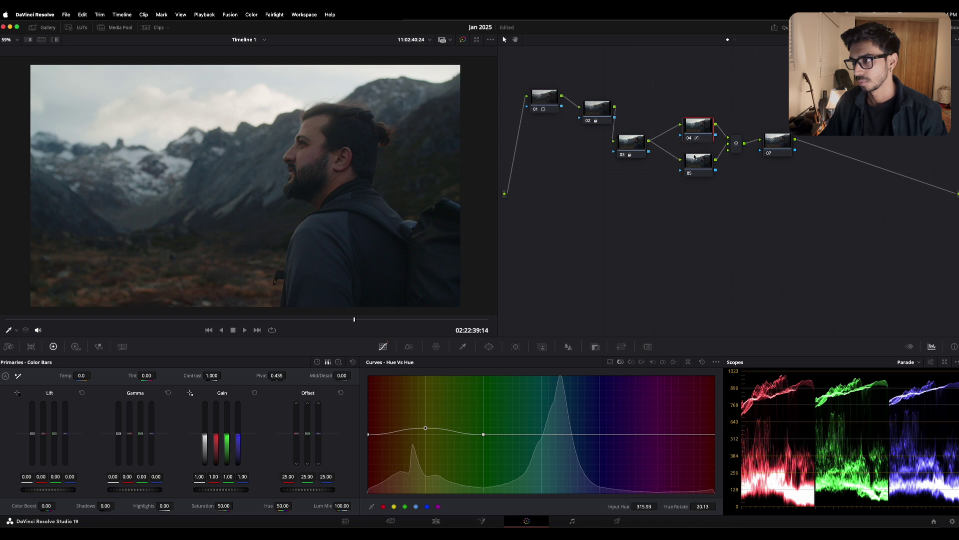
{"action": "key", "text": "ctrl+d"}
{"action": "key", "text": "ctrl+d"}
{"action": "key", "text": "ctrl+d"}
{"action": "key", "text": "ctrl+d"}
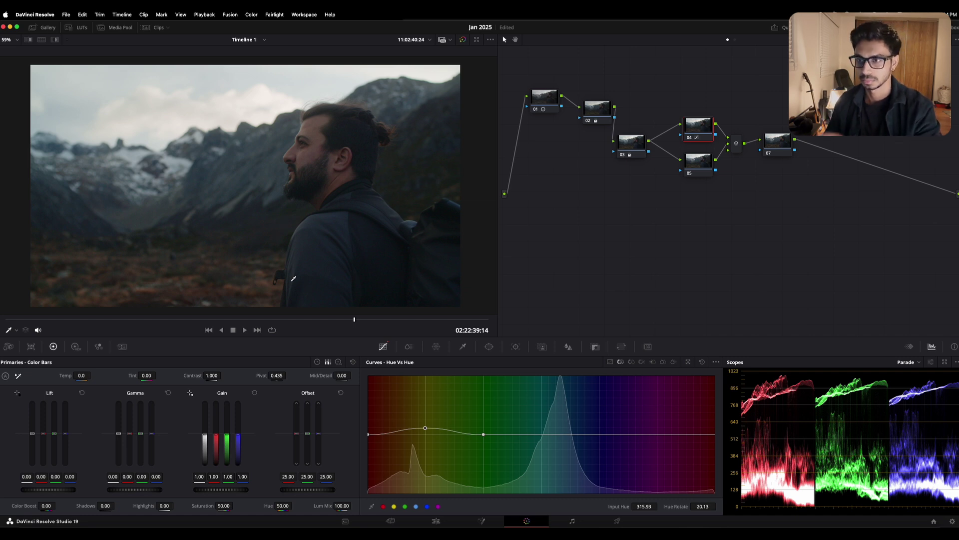
Step: On node 05's Hue Vs Hue curve, shift the blue point to an input hue of about 142.79 with a hue rotation of about 30.48
{"action": "key", "text": "alt+shift+apostrophe"}
{"action": "left_click", "coordinate": [602, 435]}
{"action": "left_click_drag", "start_coordinate": [602, 434], "coordinate": [607, 426]}
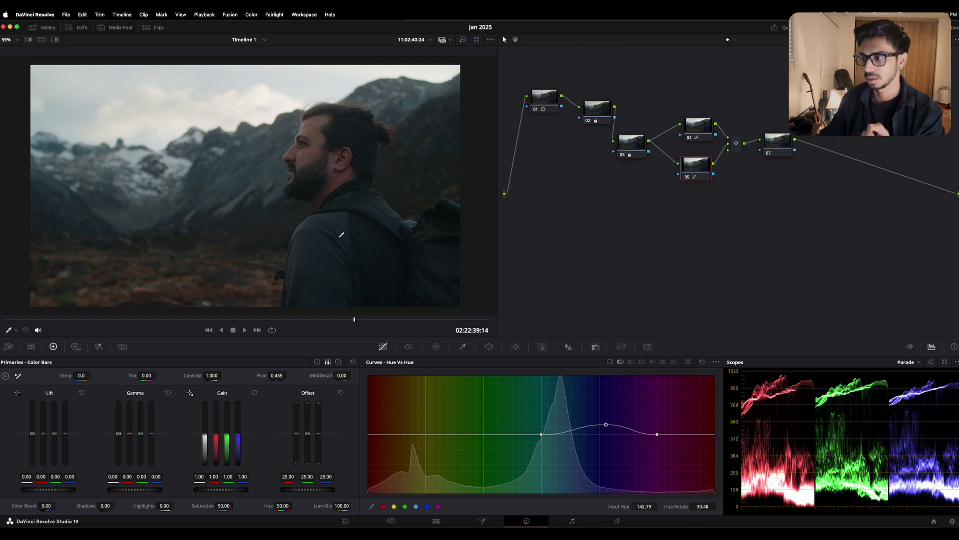
Step: On node 05's Hue Vs Sat curve, raise the blue point to a saturation of about 1.22 at input hue 143.18
{"action": "left_click", "coordinate": [631, 362]}
{"action": "left_click", "coordinate": [622, 361]}
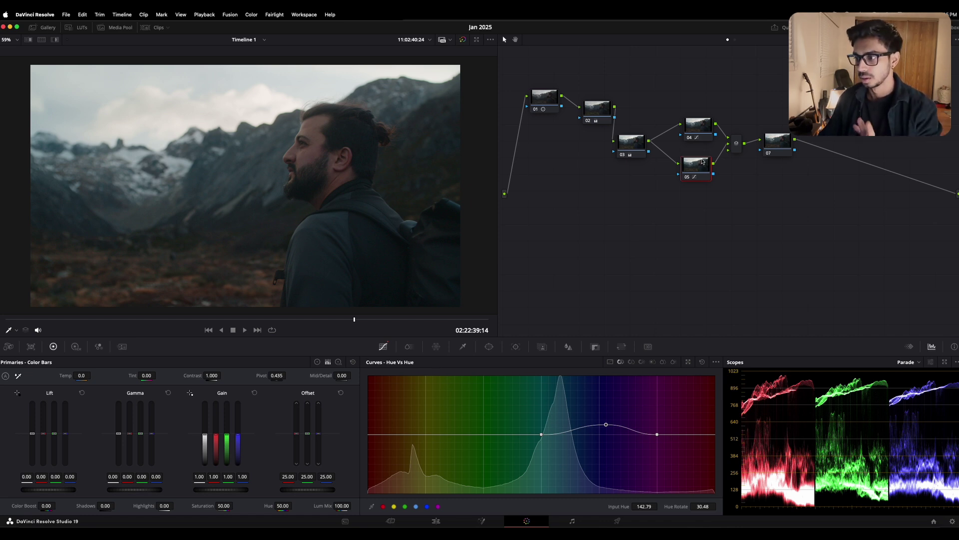
{"action": "left_click", "coordinate": [631, 362]}
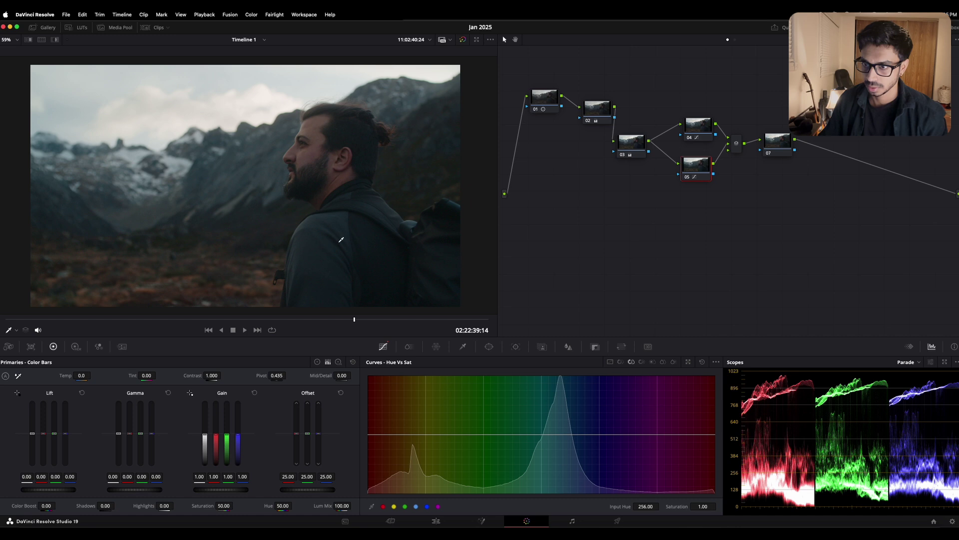
{"action": "left_click", "coordinate": [427, 508]}
{"action": "mouse_move", "coordinate": [600, 435]}
{"action": "left_mouse_down"}
{"action": "mouse_move", "coordinate": [602, 442]}
{"action": "mouse_move", "coordinate": [606, 423]}
{"action": "left_mouse_up"}
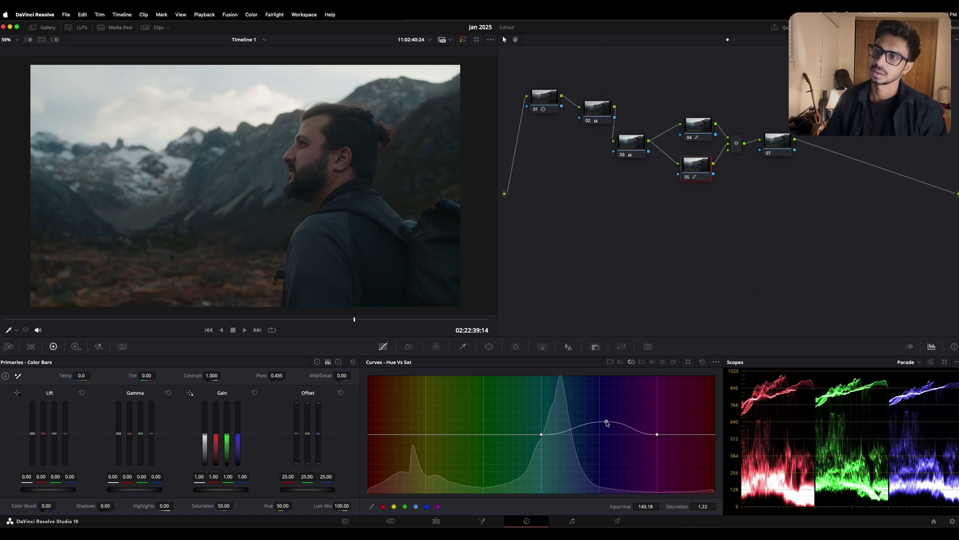
Step: Compare the shot with and without the entire grade by repeatedly bypassing it
{"action": "left_click", "coordinate": [463, 39]}
{"action": "left_click", "coordinate": [463, 39]}
{"action": "left_click", "coordinate": [463, 39]}
{"action": "left_click", "coordinate": [463, 39]}
{"action": "left_click", "coordinate": [463, 39]}
{"action": "left_click", "coordinate": [463, 39]}
{"action": "left_click", "coordinate": [463, 39]}
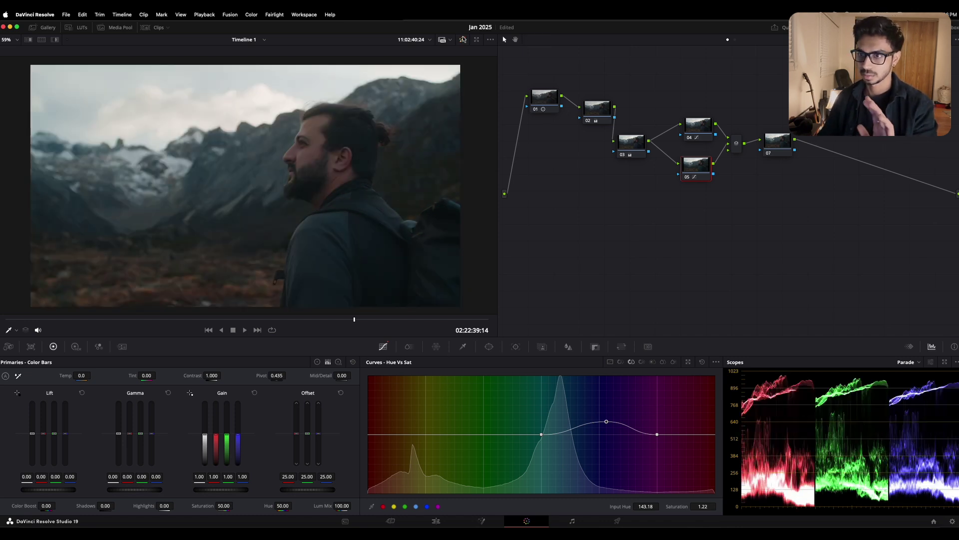
{"action": "left_click", "coordinate": [463, 39]}
{"action": "left_click", "coordinate": [463, 39]}
Step: Move node 07 from beside the layer mixer to an empty spot below node 01
{"action": "left_click", "coordinate": [776, 143]}
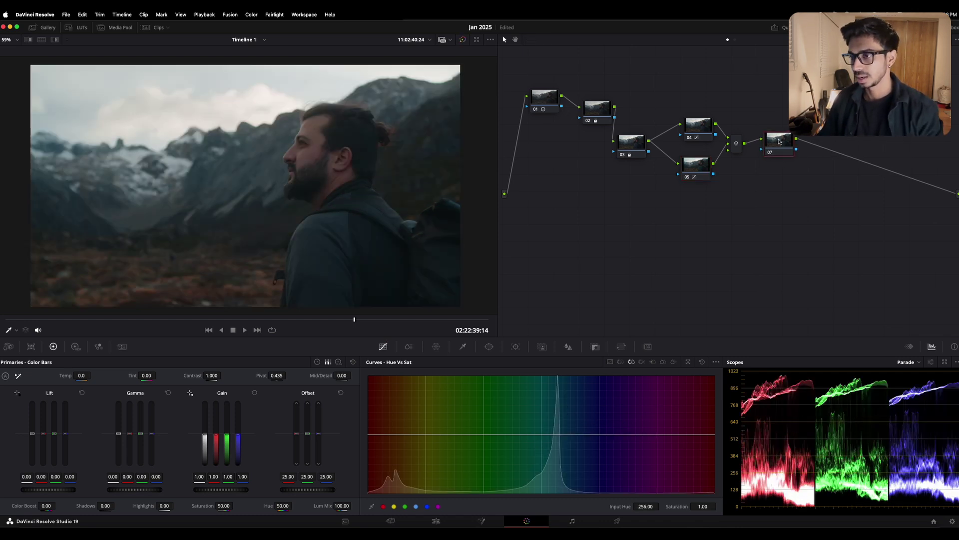
{"action": "left_click_drag", "start_coordinate": [779, 144], "coordinate": [539, 226]}
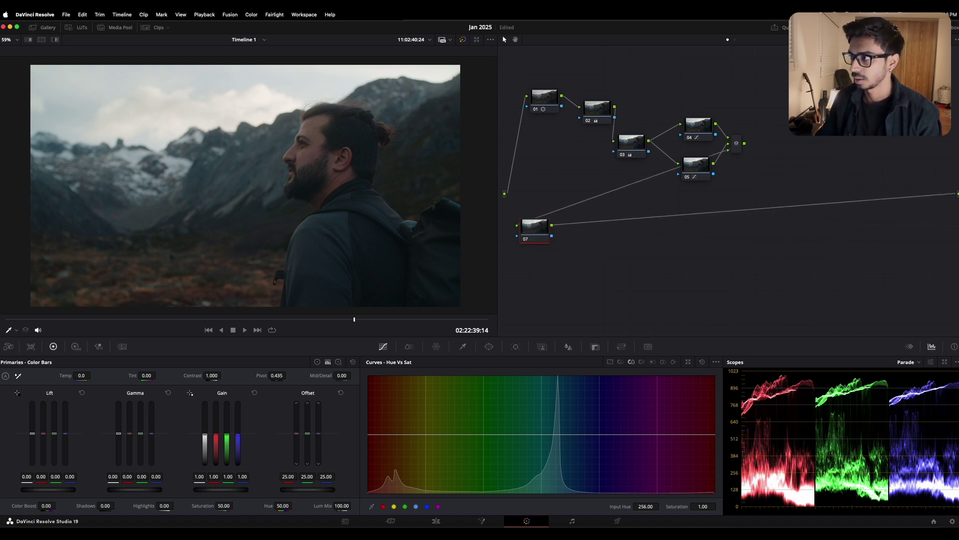
{"action": "left_click_drag", "start_coordinate": [533, 232], "coordinate": [544, 232]}
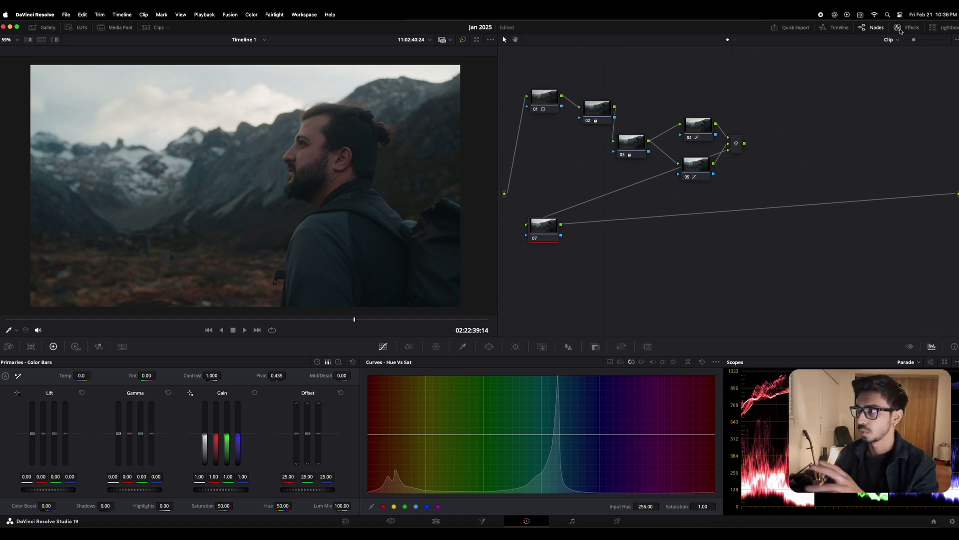
Step: Search the effects library for "film" and apply Film Look Creator to node 07
{"action": "left_click", "coordinate": [908, 27]}
{"action": "left_click", "coordinate": [925, 54]}
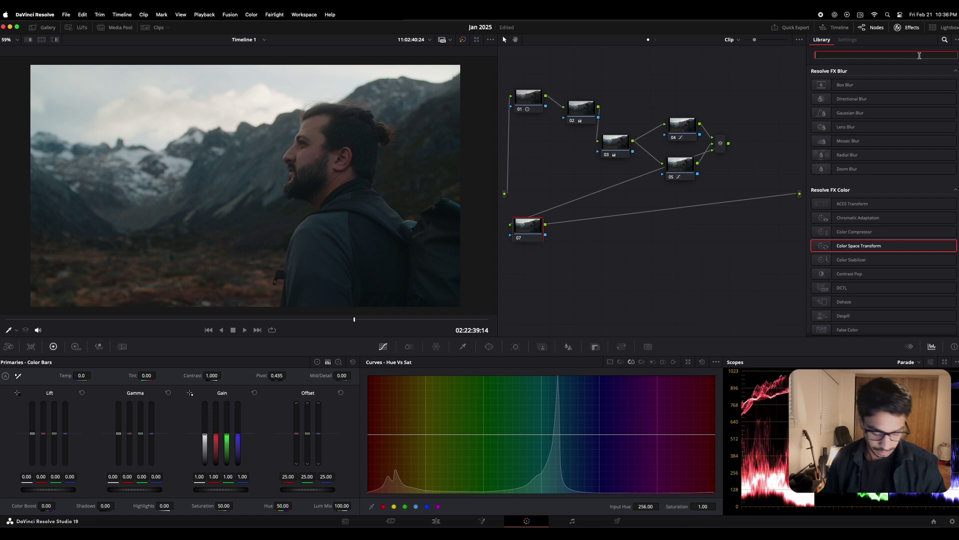
{"action": "type", "text": "film"}
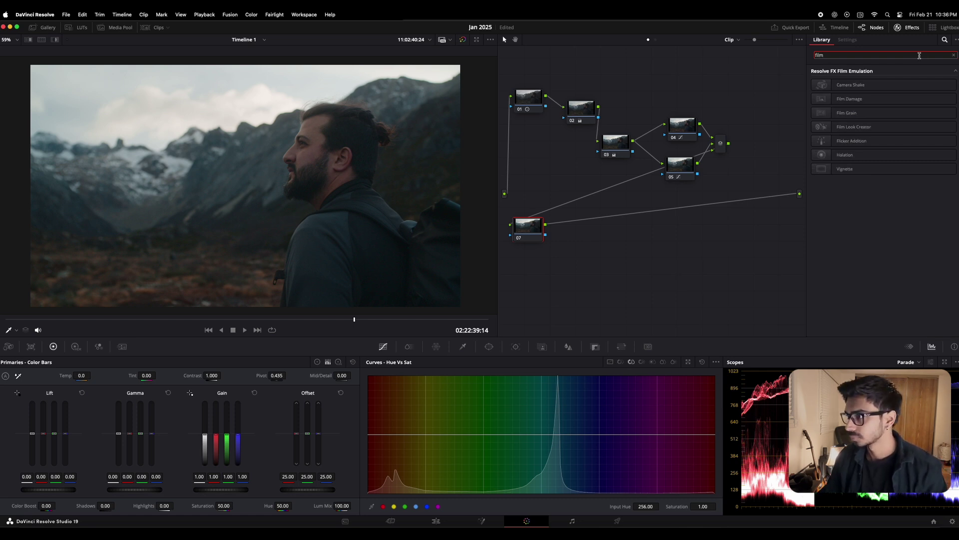
{"action": "left_click_drag", "start_coordinate": [865, 129], "coordinate": [531, 234]}
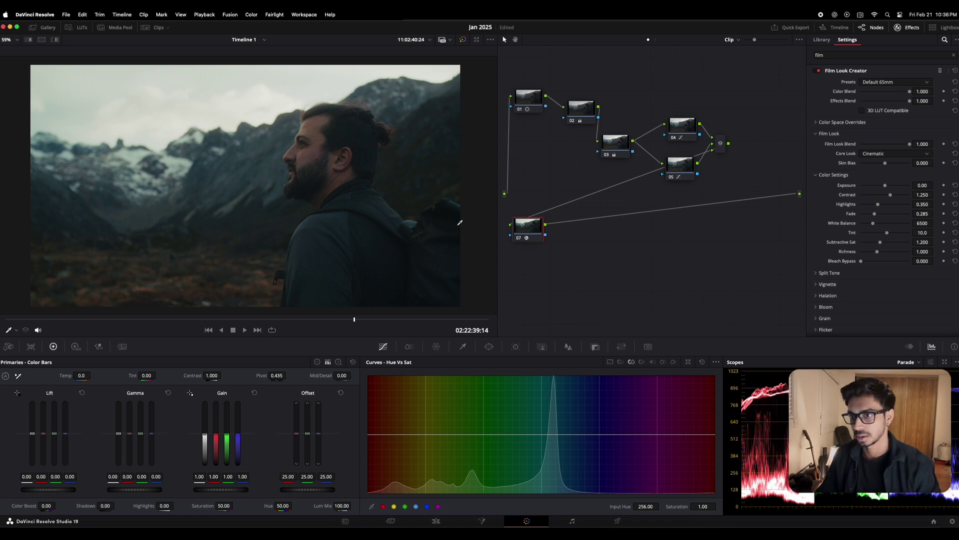
Step: Try the Rochester, Akasaka, Elated, Vintage and Cinematic core looks in Film Look Creator, and settle on Elated
{"action": "left_click", "coordinate": [875, 155]}
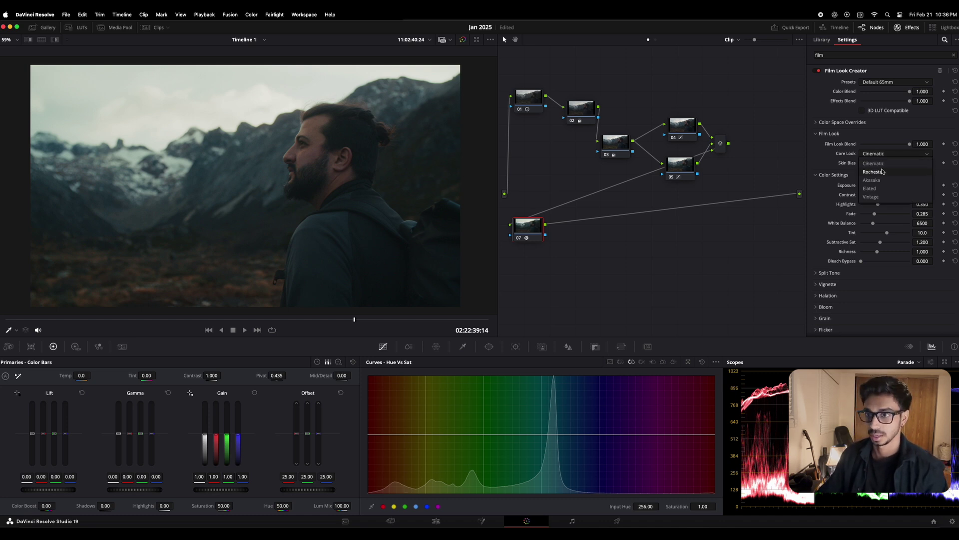
{"action": "left_click", "coordinate": [881, 172]}
{"action": "left_click", "coordinate": [886, 154]}
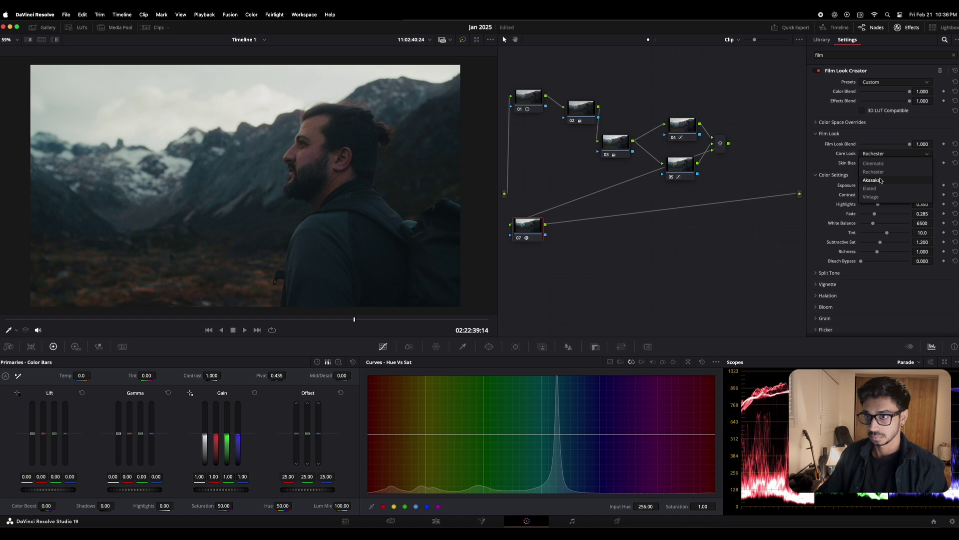
{"action": "left_click", "coordinate": [881, 180]}
{"action": "left_click", "coordinate": [884, 155]}
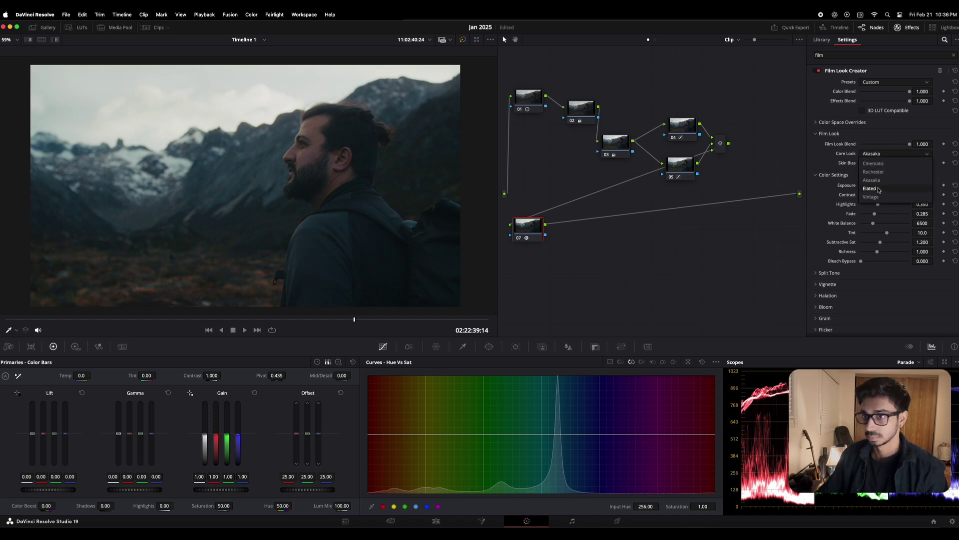
{"action": "left_click", "coordinate": [879, 188]}
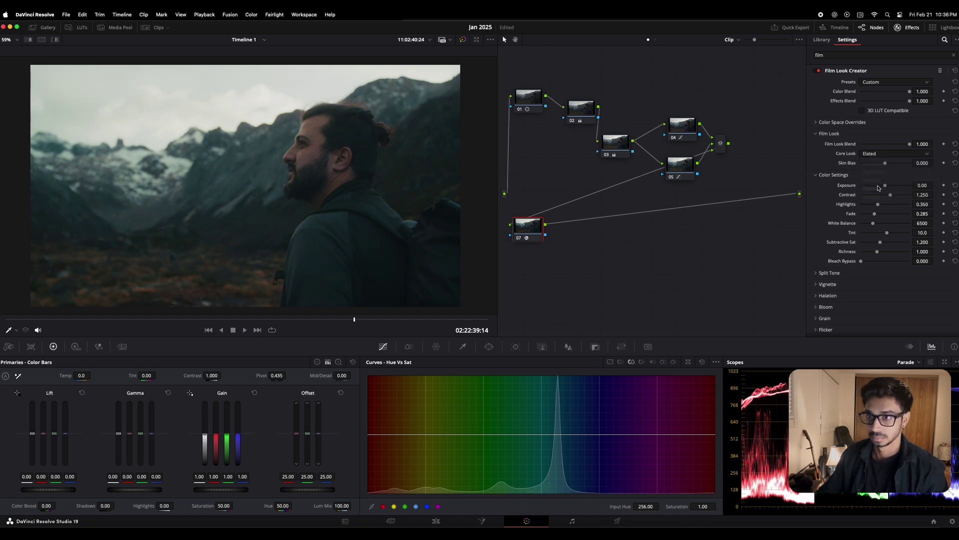
{"action": "left_click", "coordinate": [883, 155]}
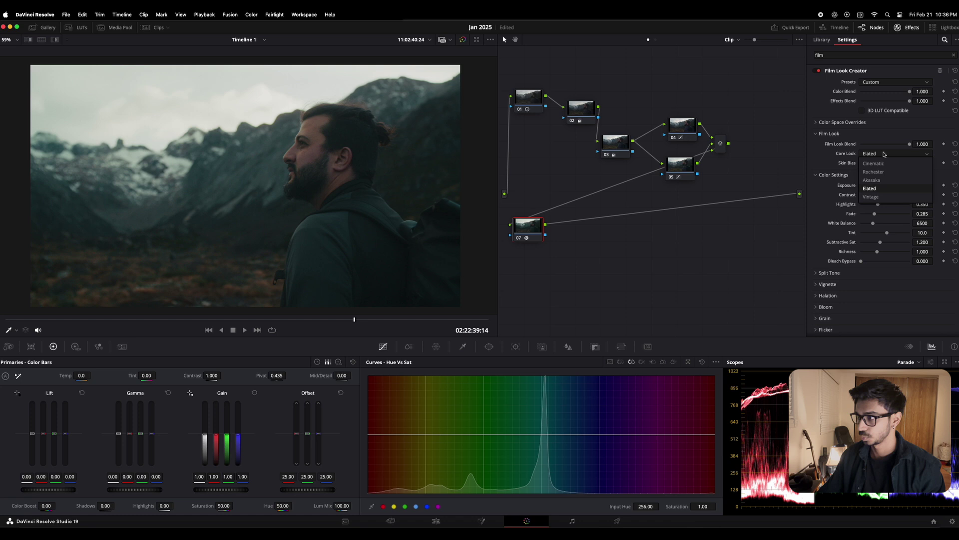
{"action": "left_click", "coordinate": [876, 201]}
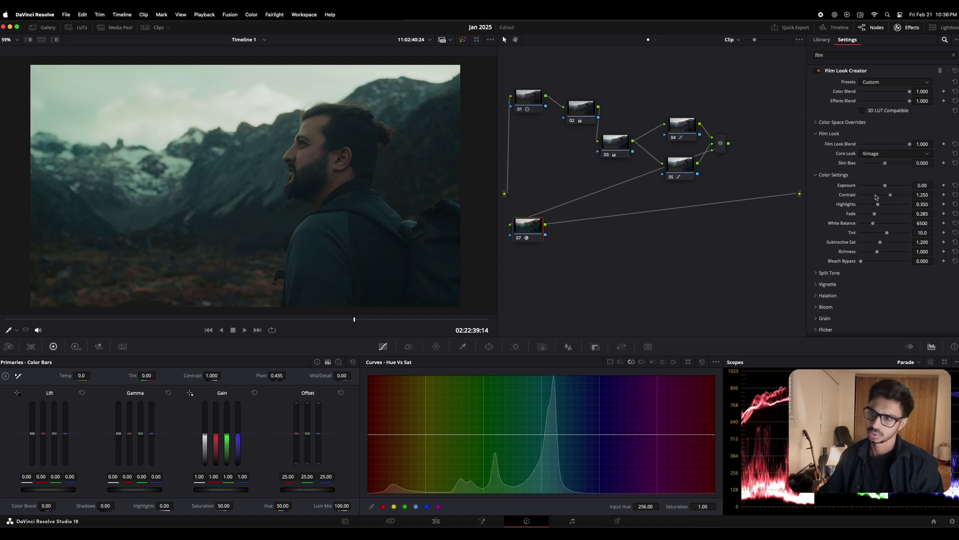
{"action": "left_click", "coordinate": [882, 154]}
{"action": "left_click", "coordinate": [878, 163]}
{"action": "left_click", "coordinate": [878, 155]}
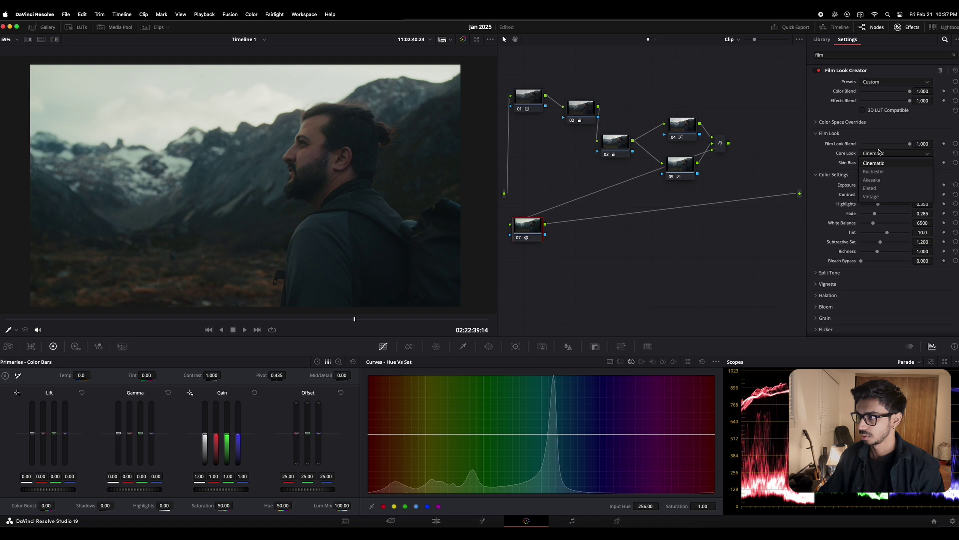
{"action": "left_click", "coordinate": [875, 189]}
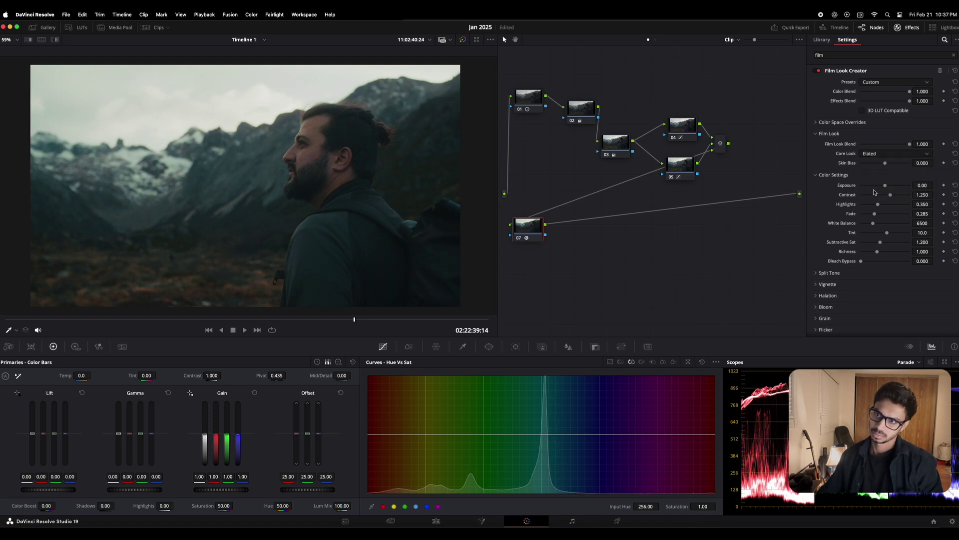
Step: Nudge node 07 slightly upward and compare the shot with its film look disabled and enabled
{"action": "left_click_drag", "start_coordinate": [520, 230], "coordinate": [524, 225]}
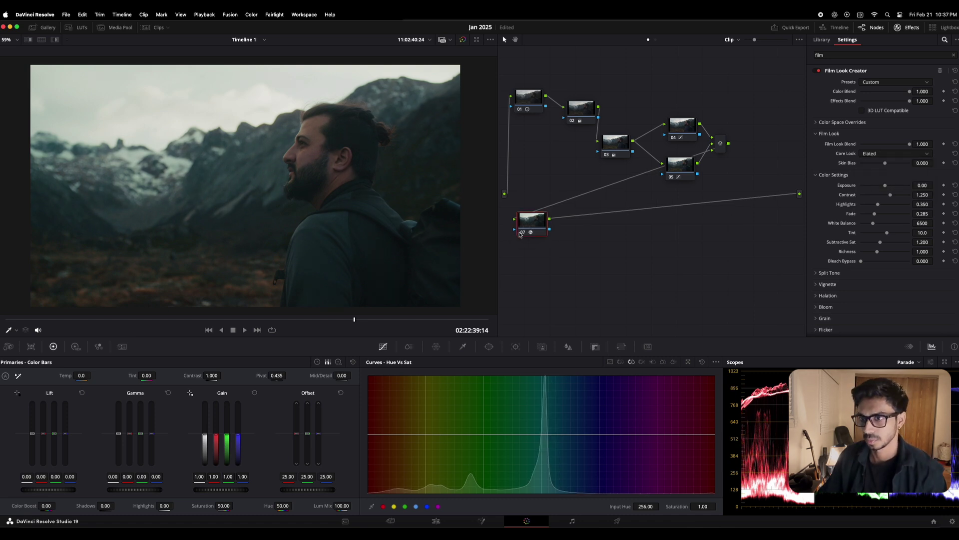
{"action": "left_click", "coordinate": [522, 233]}
{"action": "left_click", "coordinate": [523, 233]}
{"action": "left_click", "coordinate": [523, 232]}
{"action": "left_click", "coordinate": [523, 232]}
{"action": "left_click", "coordinate": [523, 233]}
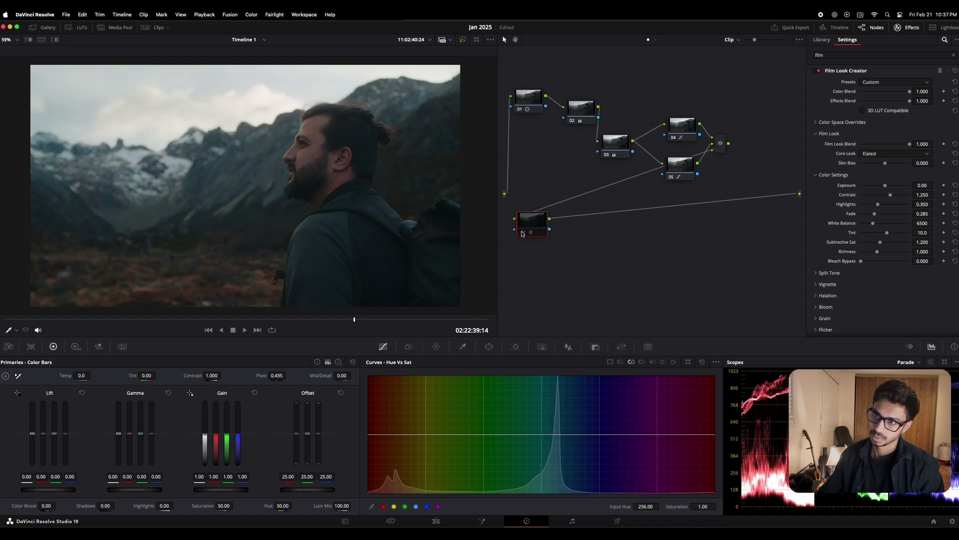
{"action": "left_click", "coordinate": [523, 233]}
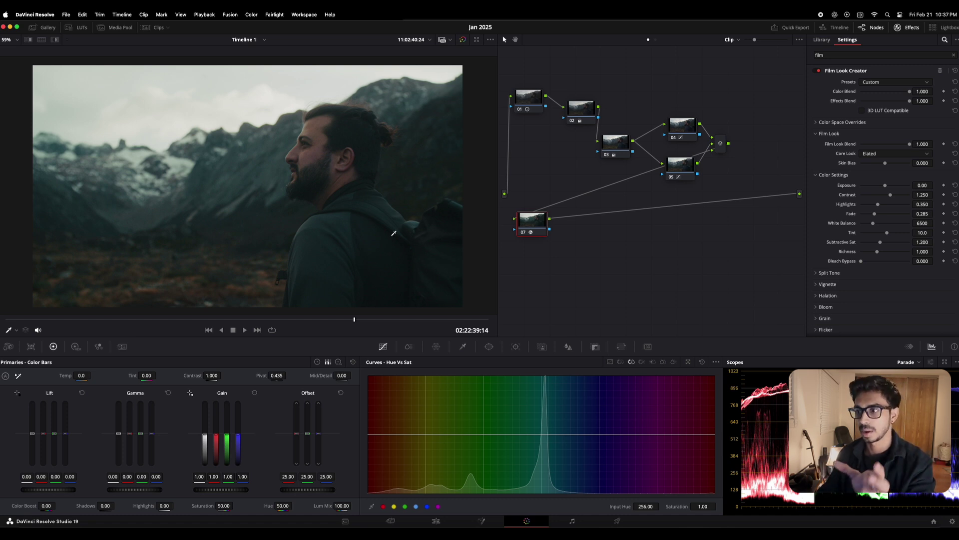
Step: Reduce node 07's key output gain to about 0.801 and move the node slightly away from its spot below node 01
{"action": "left_click", "coordinate": [528, 220]}
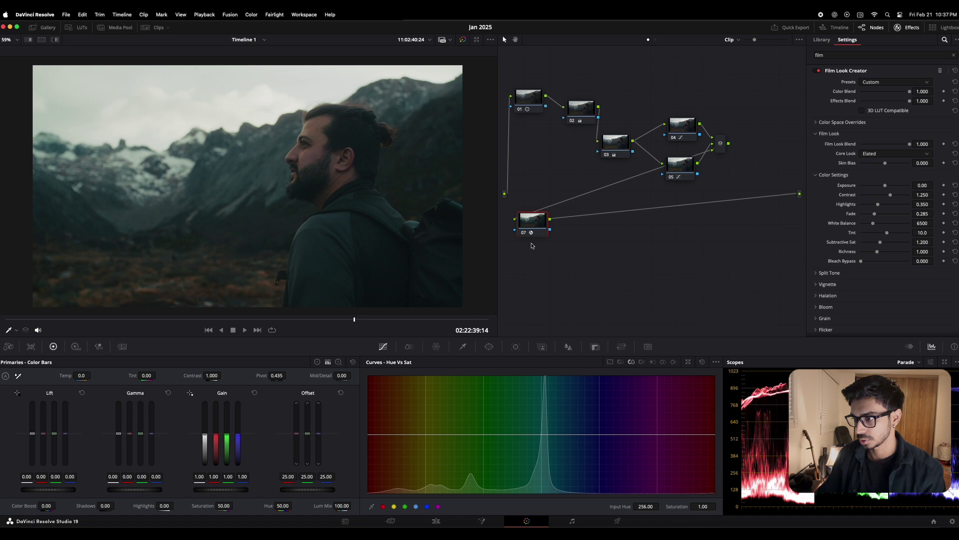
{"action": "left_click", "coordinate": [597, 347]}
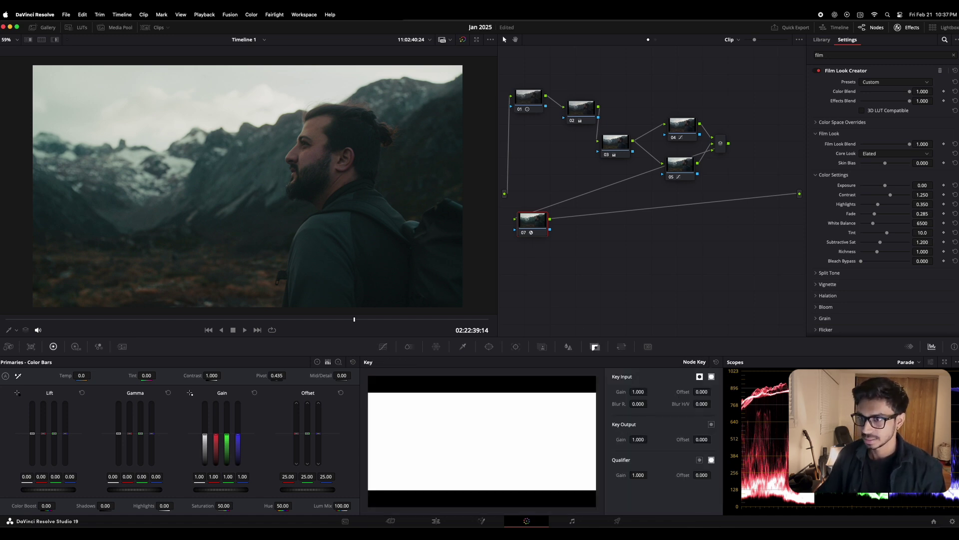
{"action": "left_click_drag", "start_coordinate": [638, 440], "coordinate": [614, 439]}
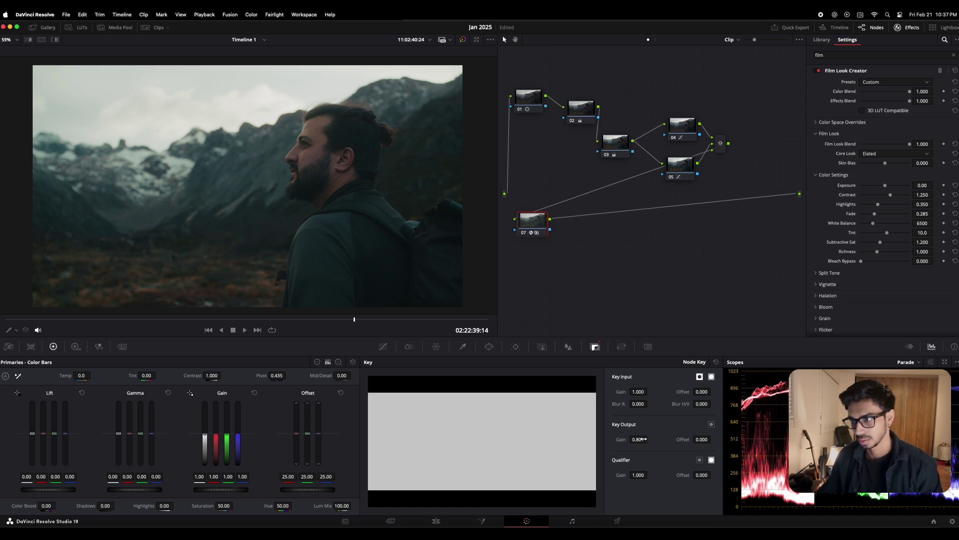
{"action": "left_click_drag", "start_coordinate": [534, 227], "coordinate": [558, 211]}
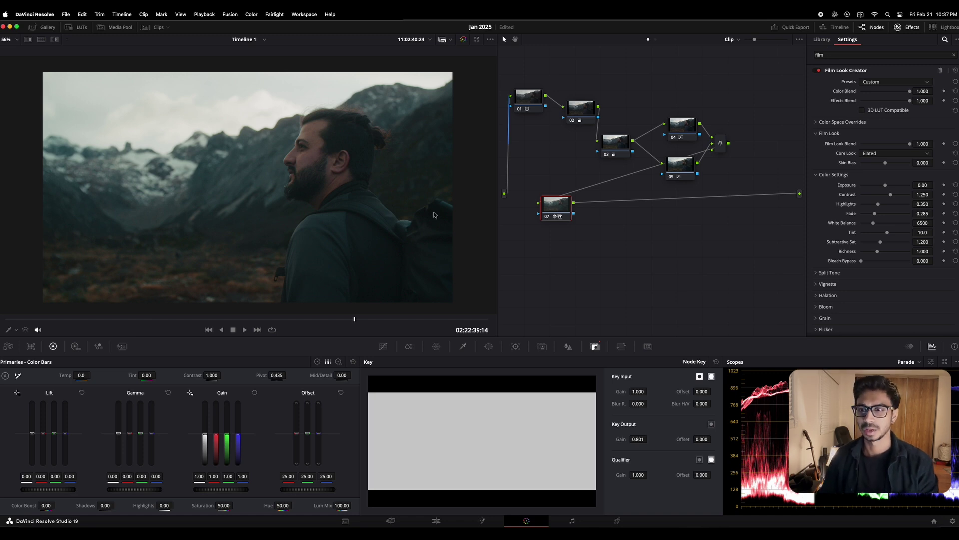
Step: Compare the shot with the whole grade bypassed and enabled
{"action": "left_click", "coordinate": [463, 40]}
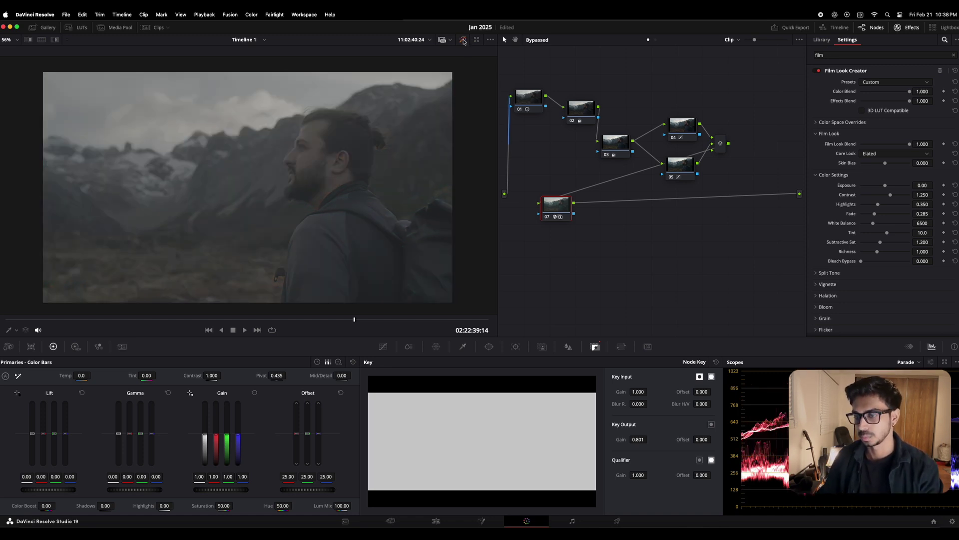
{"action": "left_click", "coordinate": [463, 40]}
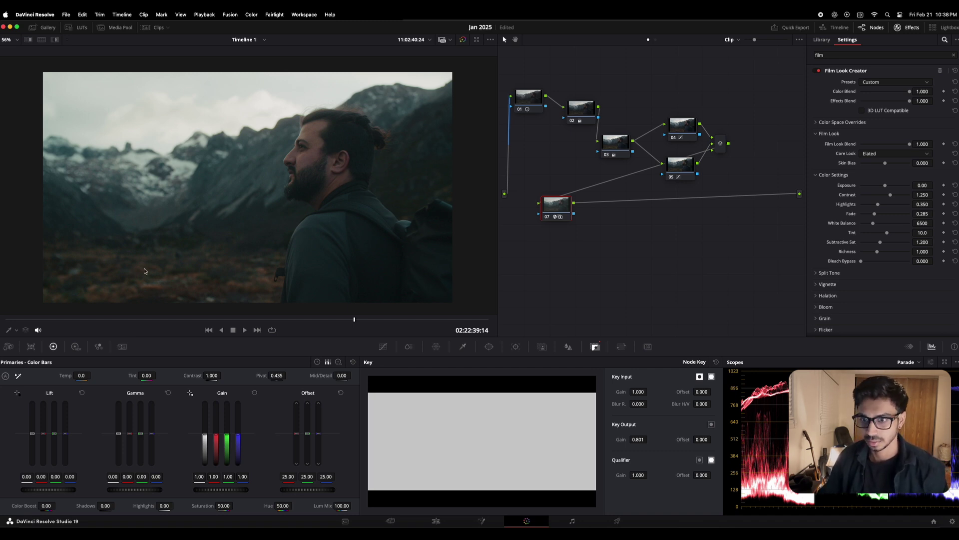
{"action": "scroll", "coordinate": [320, 239], "scroll_direction": "up", "scroll_amount": 1}
{"action": "scroll", "coordinate": [320, 239], "scroll_direction": "down", "scroll_amount": 1}
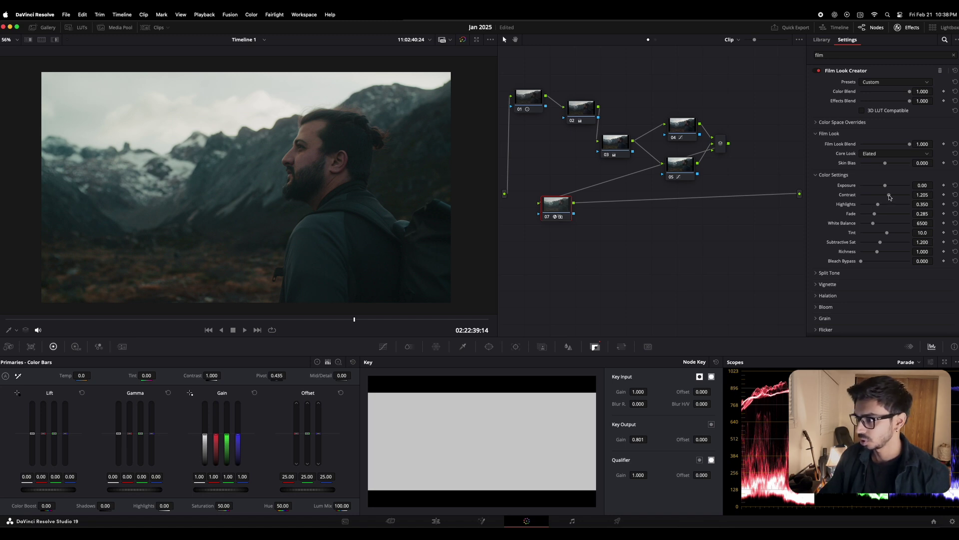
Step: Set node 07's Film Look Creator exposure to 0.12, contrast to 1.175 and highlights to 0.217, and shift the node slightly aside
{"action": "left_click_drag", "start_coordinate": [890, 197], "coordinate": [873, 210]}
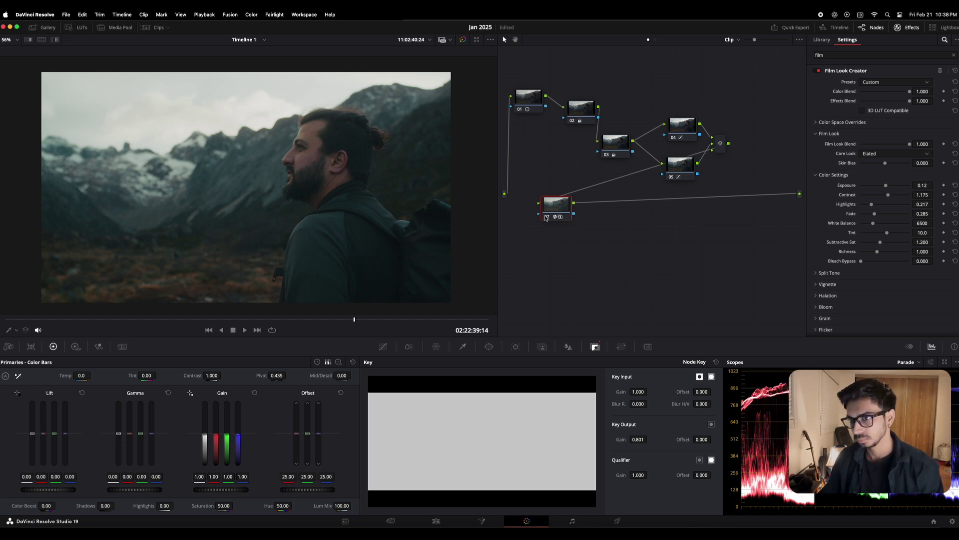
{"action": "mouse_move", "coordinate": [548, 217]}
{"action": "left_mouse_down"}
{"action": "mouse_move", "coordinate": [533, 218]}
{"action": "mouse_move", "coordinate": [547, 212]}
{"action": "left_mouse_up"}
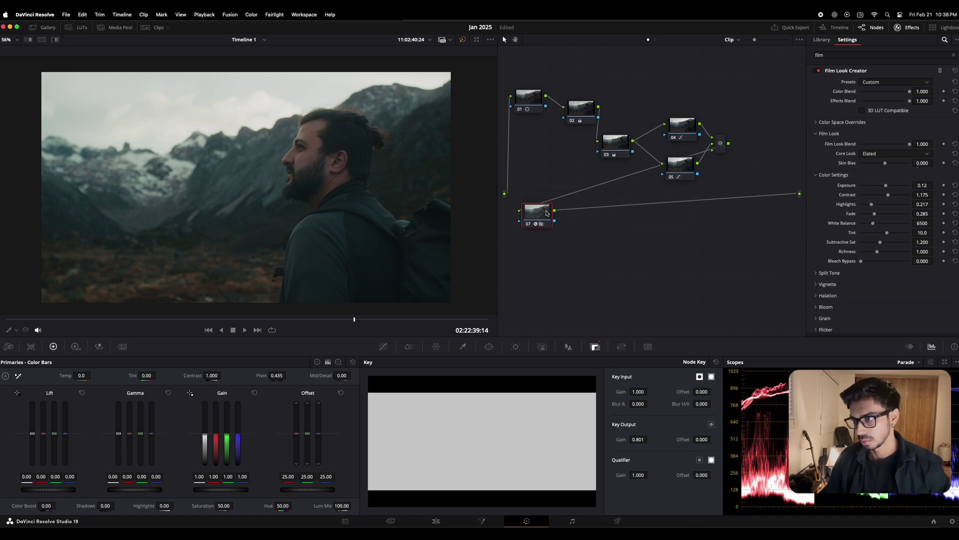
{"action": "key", "text": "alt+s"}
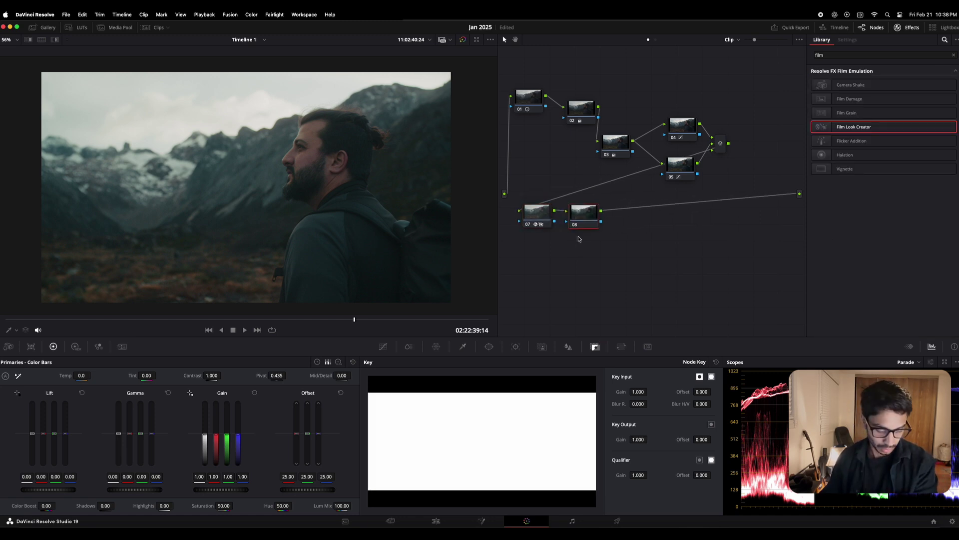
{"action": "left_click_drag", "start_coordinate": [588, 218], "coordinate": [590, 218]}
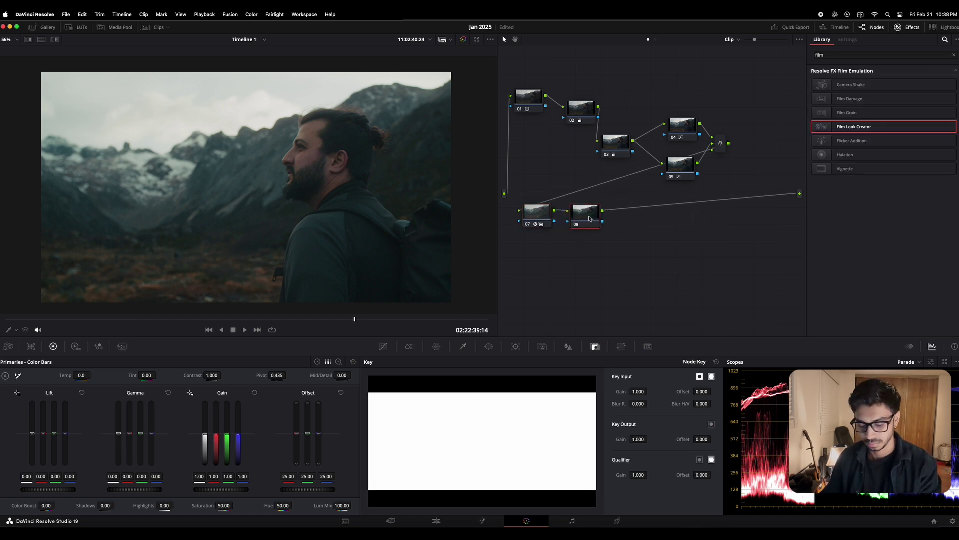
{"action": "key", "text": "BackSpace"}
Step: Append three serial nodes after node 07, starting a new row below node 07 with the second one
{"action": "right_click", "coordinate": [540, 221]}
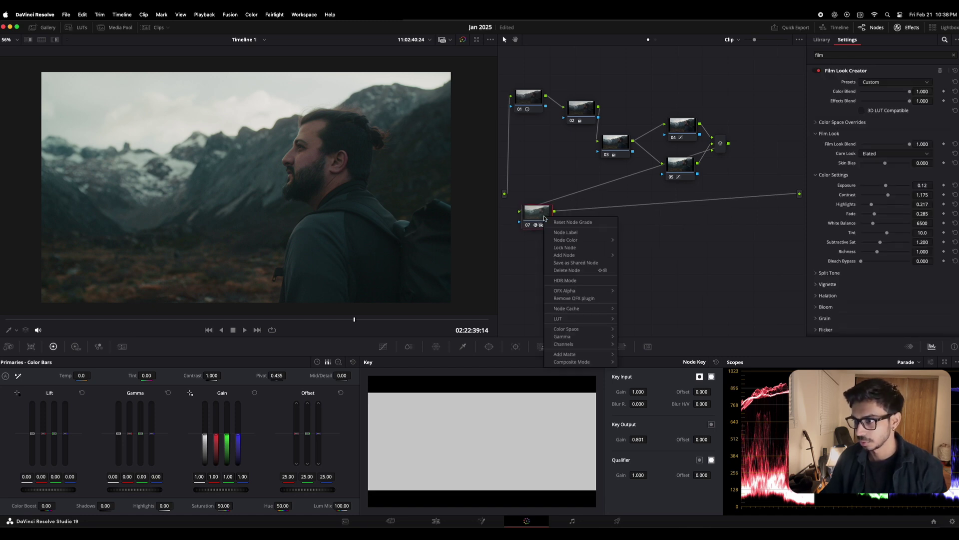
{"action": "mouse_move", "coordinate": [564, 254]}
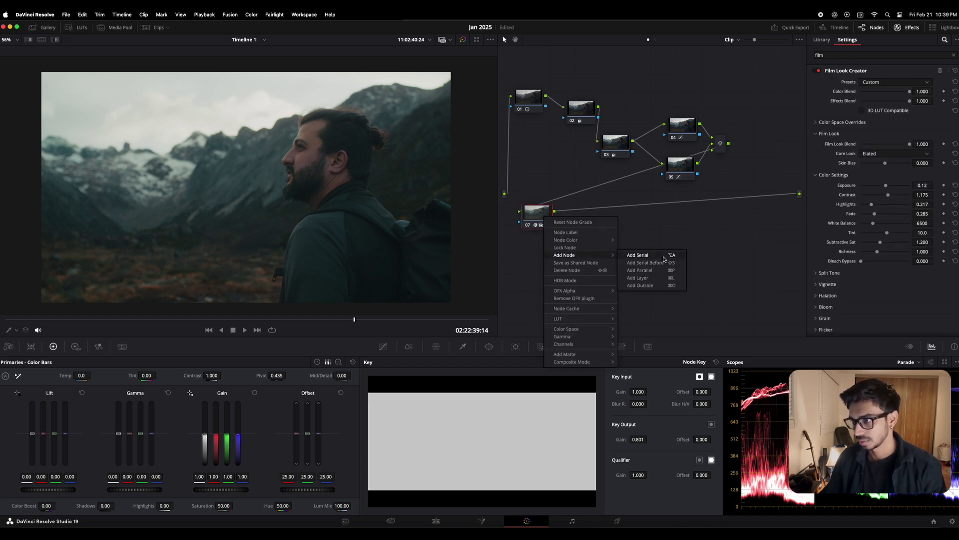
{"action": "left_click", "coordinate": [637, 256]}
{"action": "mouse_move", "coordinate": [580, 220]}
{"action": "left_mouse_down"}
{"action": "mouse_move", "coordinate": [590, 228]}
{"action": "mouse_move", "coordinate": [589, 214]}
{"action": "left_mouse_up"}
{"action": "right_click", "coordinate": [588, 215]}
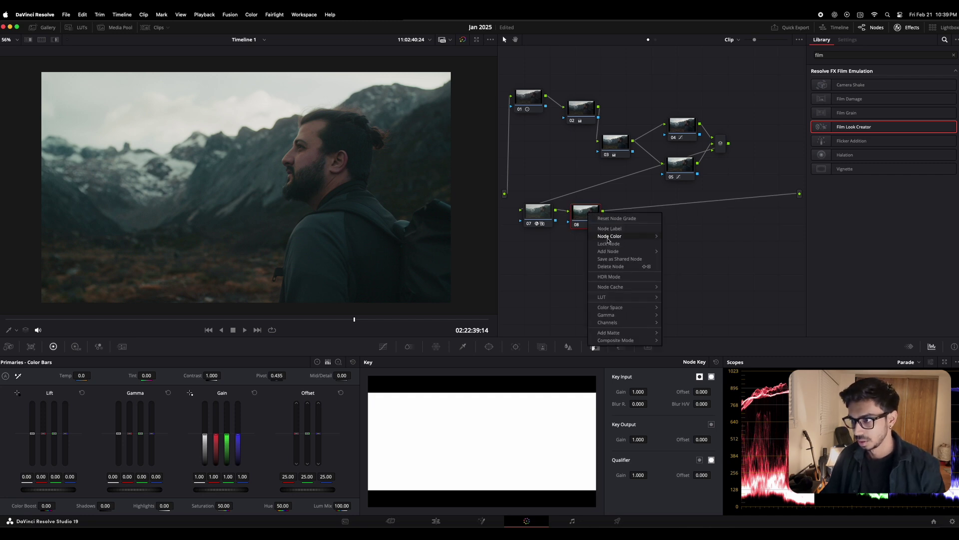
{"action": "mouse_move", "coordinate": [612, 252]}
{"action": "left_click", "coordinate": [684, 252]}
{"action": "left_click_drag", "start_coordinate": [637, 234], "coordinate": [549, 269]}
{"action": "right_click", "coordinate": [549, 269]}
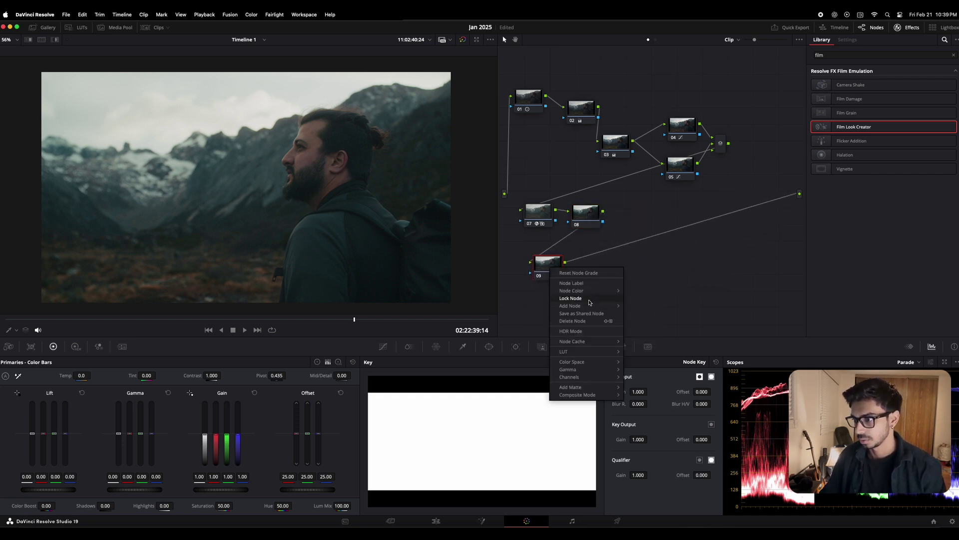
{"action": "left_click", "coordinate": [591, 307]}
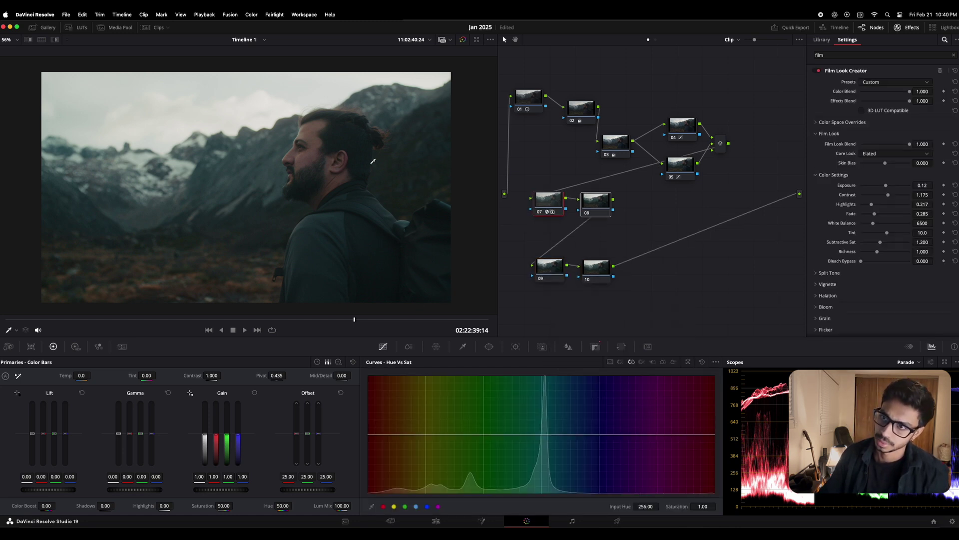
Step: Nudge node 09 aside, add a circle window to it and center the window over the man
{"action": "left_click", "coordinate": [549, 274]}
{"action": "left_click_drag", "start_coordinate": [552, 274], "coordinate": [544, 272]}
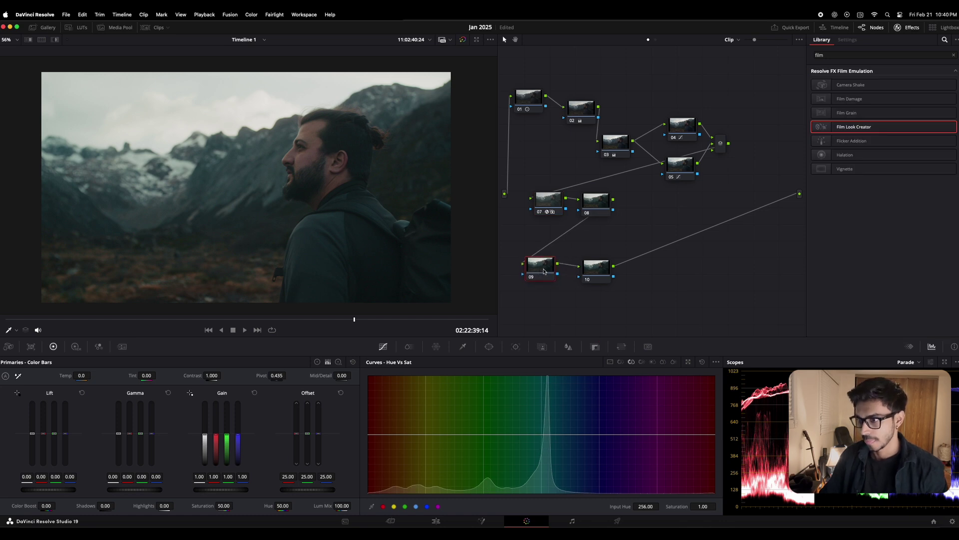
{"action": "left_click", "coordinate": [492, 347]}
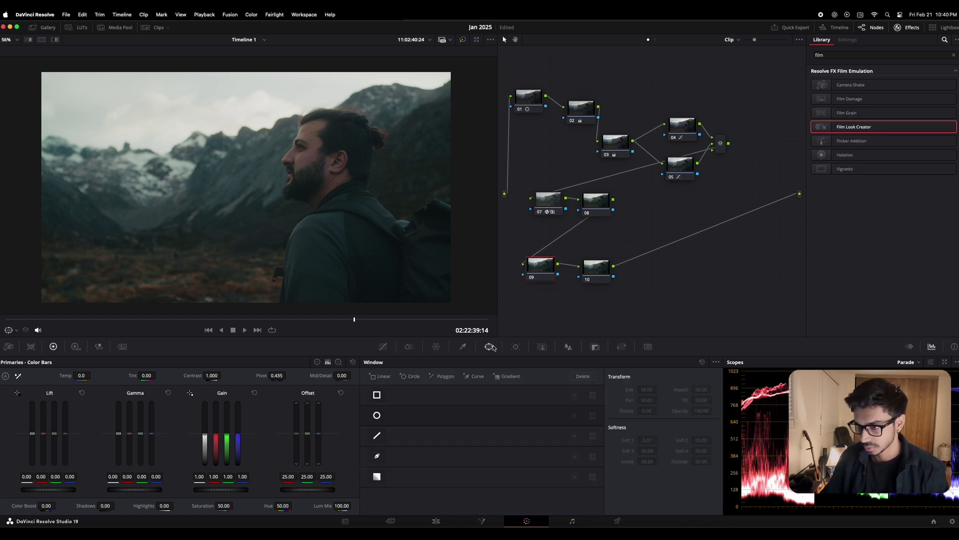
{"action": "left_click", "coordinate": [378, 415]}
{"action": "left_click_drag", "start_coordinate": [247, 188], "coordinate": [304, 194]}
{"action": "left_click_drag", "start_coordinate": [383, 252], "coordinate": [440, 305]}
{"action": "left_click_drag", "start_coordinate": [301, 151], "coordinate": [325, 192]}
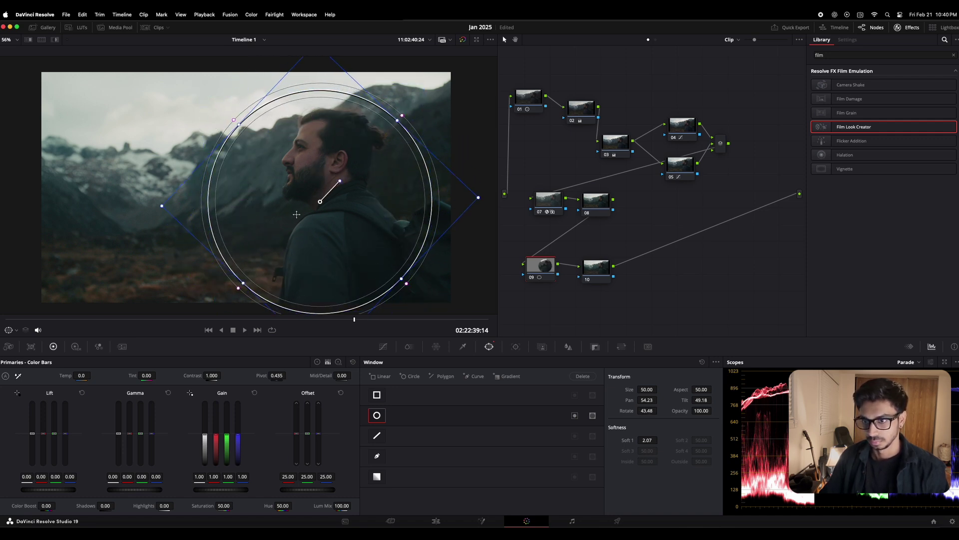
Step: Squeeze the circle window into a tilted ellipse over the man, with aspect about 25.9 and rotation about -42
{"action": "left_click_drag", "start_coordinate": [239, 286], "coordinate": [151, 302]}
{"action": "scroll", "coordinate": [246, 258], "scroll_direction": "down", "scroll_amount": 1}
{"action": "left_click_drag", "start_coordinate": [270, 233], "coordinate": [271, 249]}
{"action": "left_click_drag", "start_coordinate": [347, 180], "coordinate": [285, 180]}
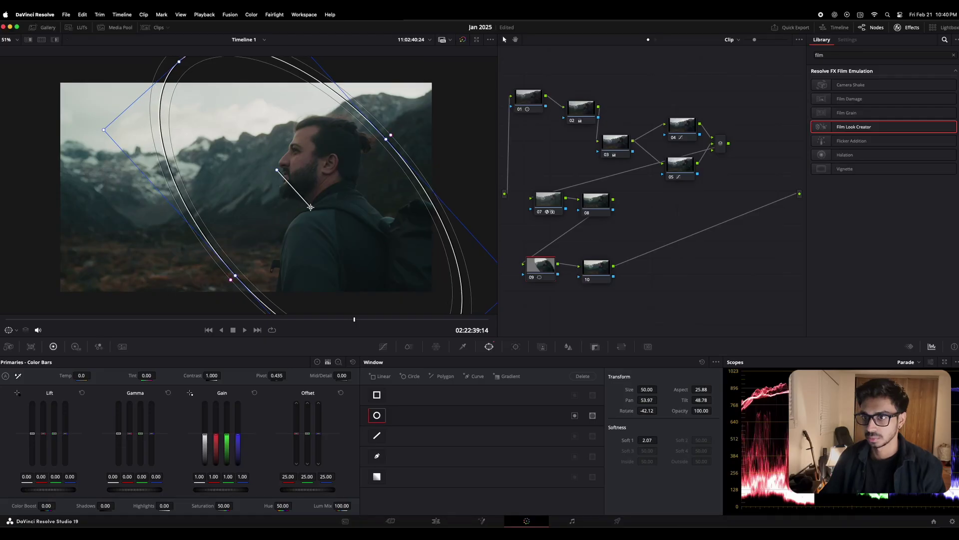
{"action": "left_click_drag", "start_coordinate": [310, 206], "coordinate": [317, 212]}
{"action": "scroll", "coordinate": [317, 212], "scroll_direction": "down", "scroll_amount": 5}
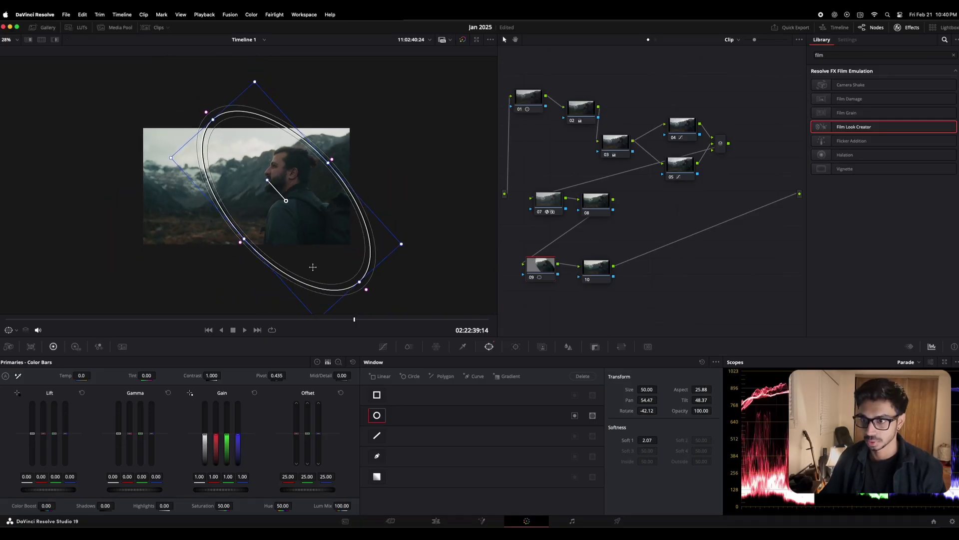
{"action": "scroll", "coordinate": [315, 283], "scroll_direction": "down", "scroll_amount": 1}
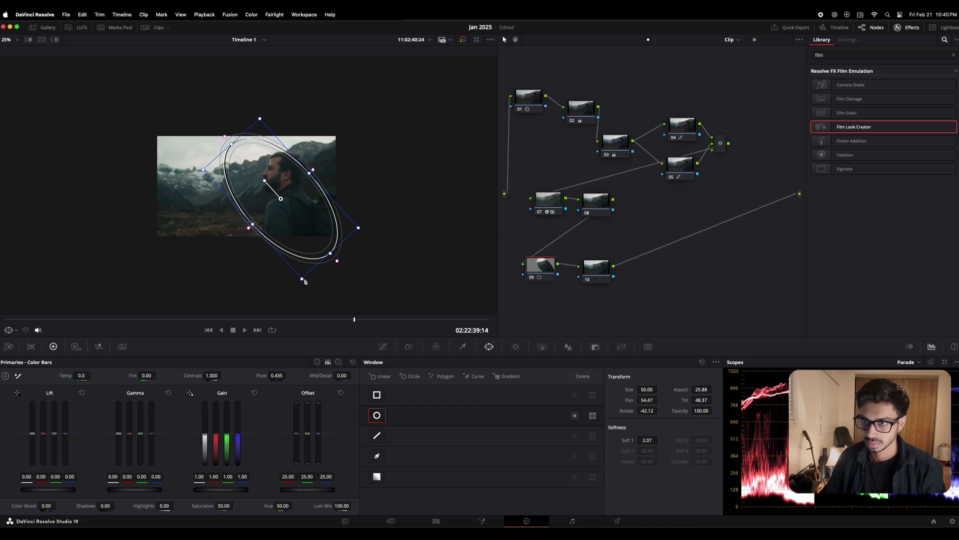
Step: Turn the ellipse nearly upright around the man, with rotation about -11, aspect about 32 and size about 53
{"action": "left_click_drag", "start_coordinate": [264, 180], "coordinate": [272, 179]}
{"action": "left_click_drag", "start_coordinate": [271, 178], "coordinate": [290, 204]}
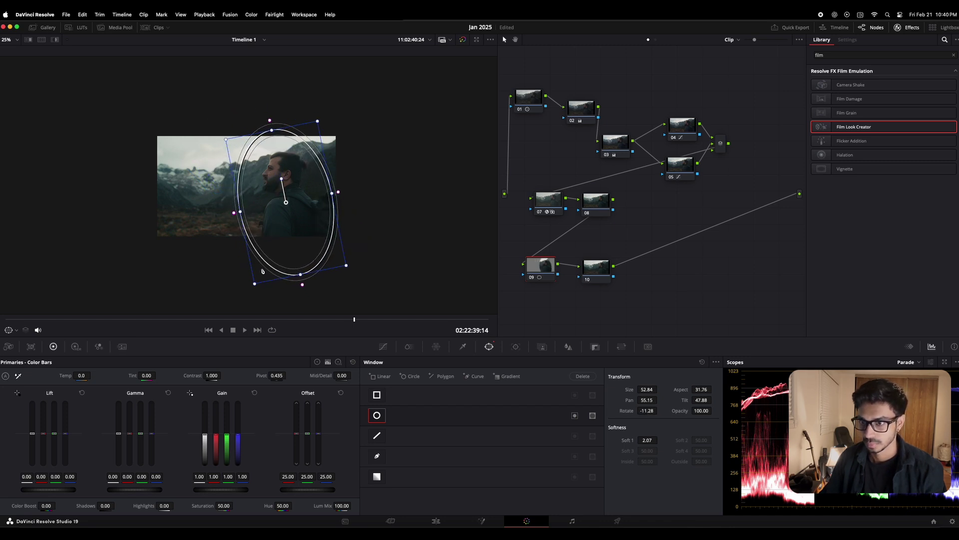
{"action": "scroll", "coordinate": [265, 252], "scroll_direction": "up", "scroll_amount": 5}
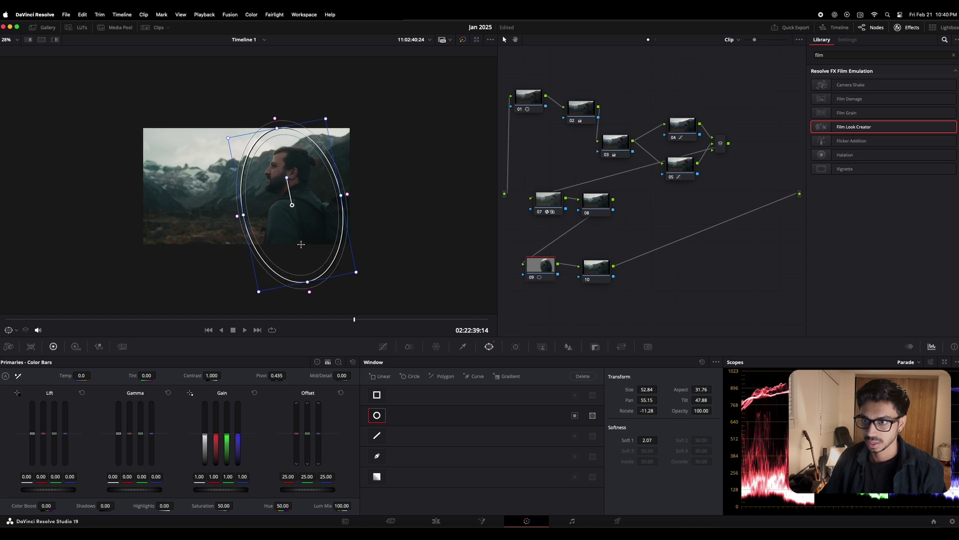
{"action": "left_click_drag", "start_coordinate": [317, 231], "coordinate": [315, 225]}
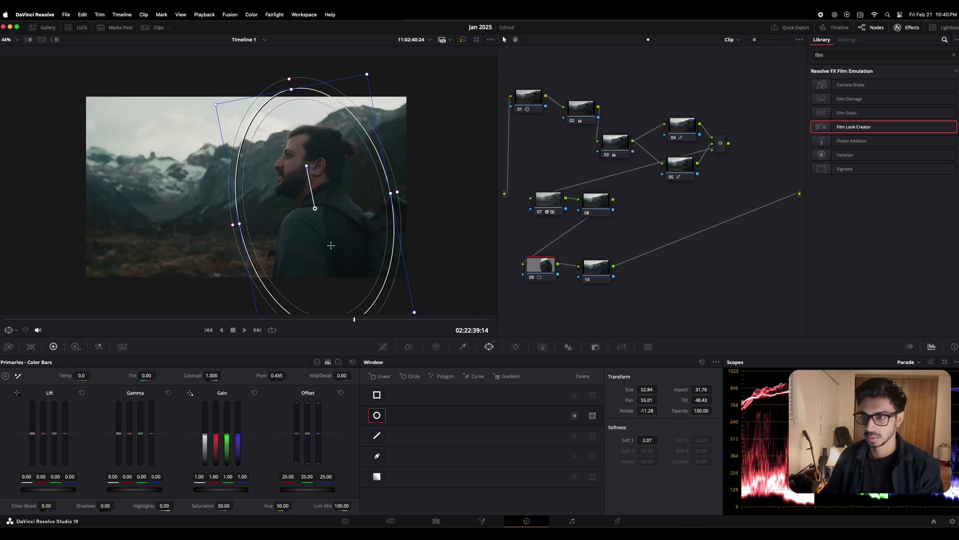
{"action": "scroll", "coordinate": [331, 245], "scroll_direction": "up", "scroll_amount": 1}
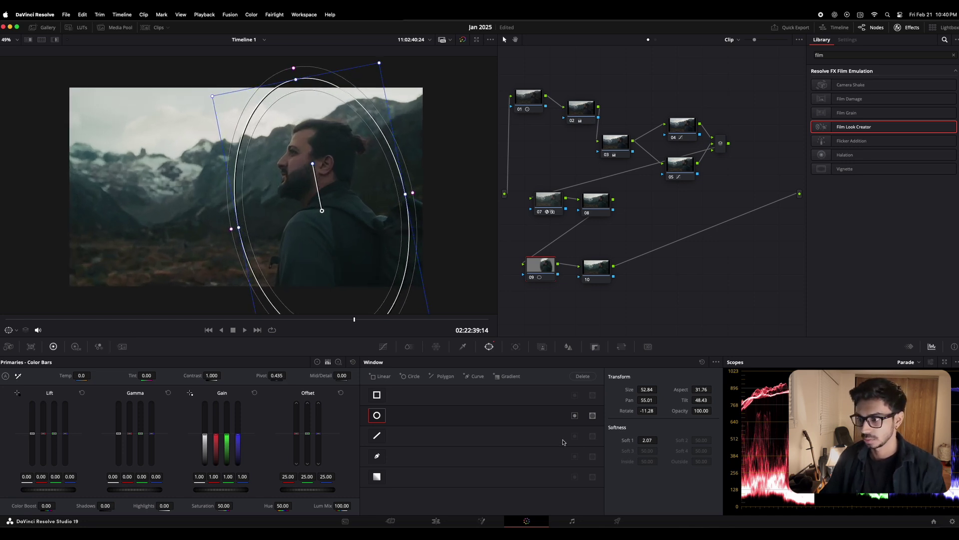
Step: On node 09, set the window softness to 7.97, gain to 1.09 and gamma to 0.01, and lower the log shadows to -0.02
{"action": "left_click_drag", "start_coordinate": [643, 440], "coordinate": [659, 440]}
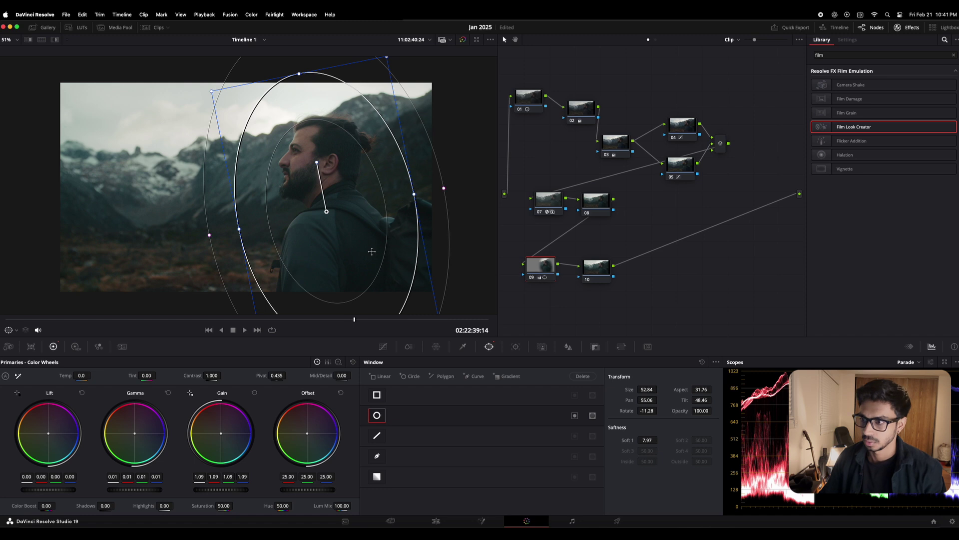
{"action": "left_click", "coordinate": [596, 267]}
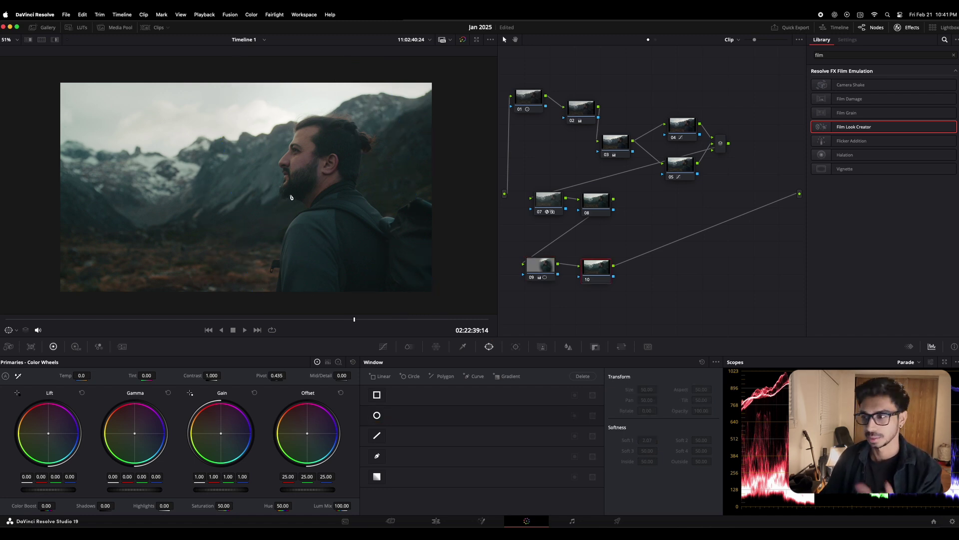
{"action": "left_click", "coordinate": [541, 270]}
{"action": "left_click", "coordinate": [337, 363]}
{"action": "left_click_drag", "start_coordinate": [44, 492], "coordinate": [36, 492]}
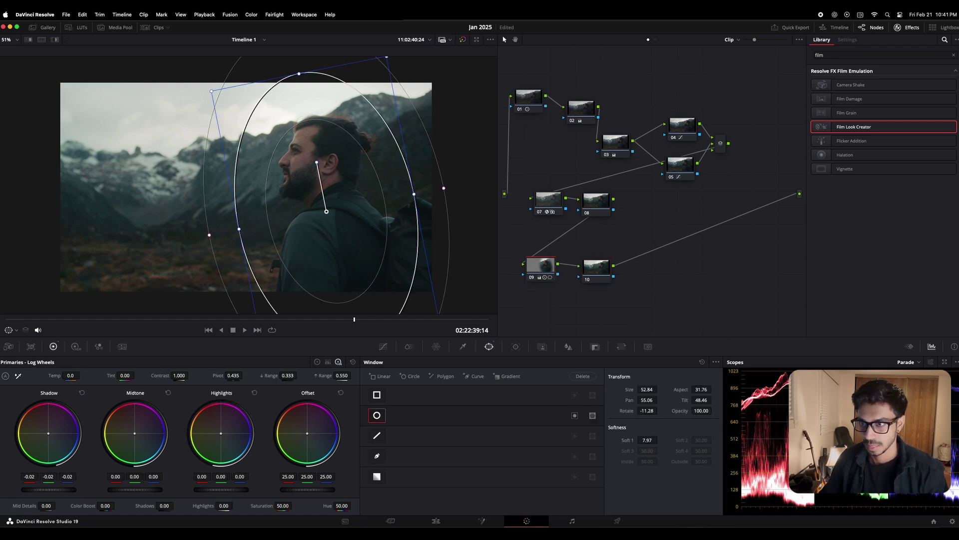
Step: Compare the shot with node 09 disabled and enabled, and with the whole grade bypassed and enabled
{"action": "left_click", "coordinate": [522, 99]}
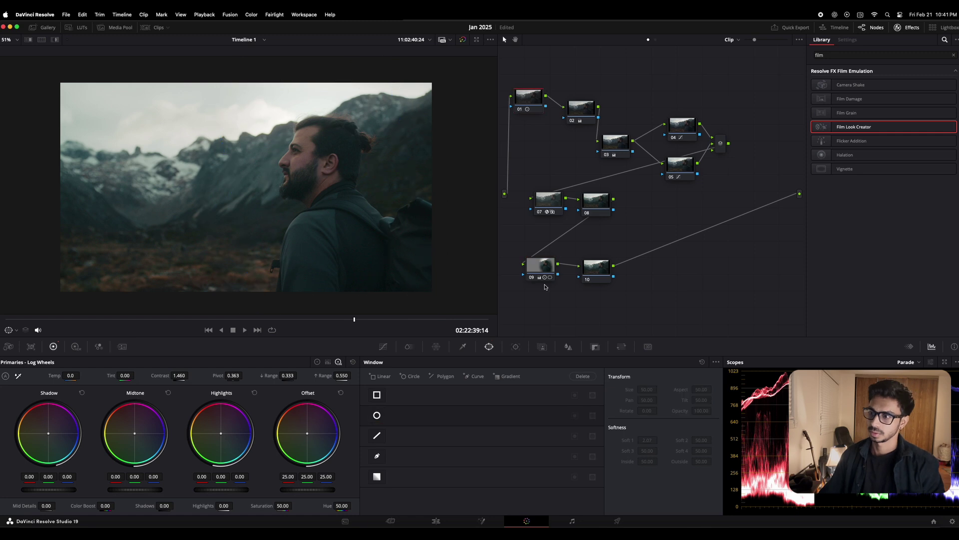
{"action": "left_click", "coordinate": [531, 277]}
{"action": "left_click", "coordinate": [530, 277]}
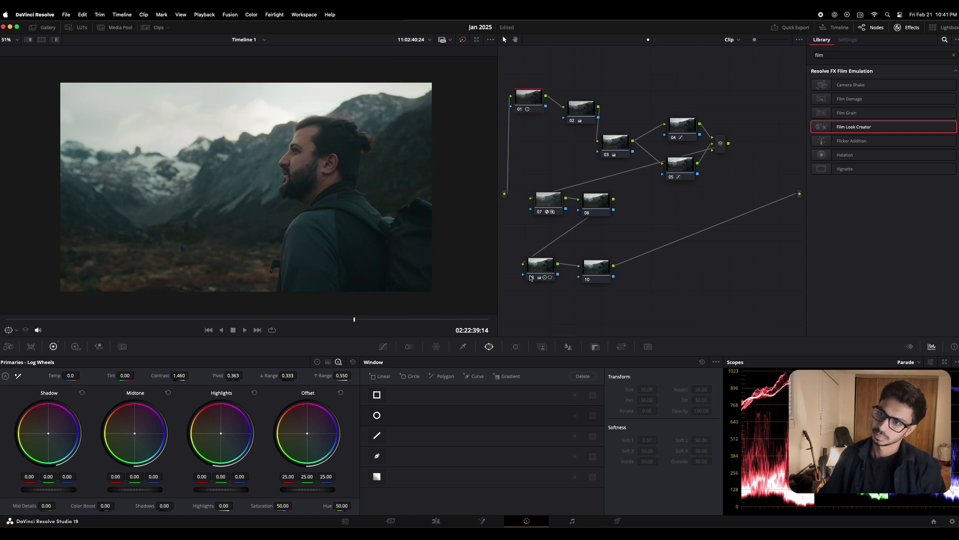
{"action": "left_click", "coordinate": [462, 40]}
{"action": "left_click", "coordinate": [463, 40]}
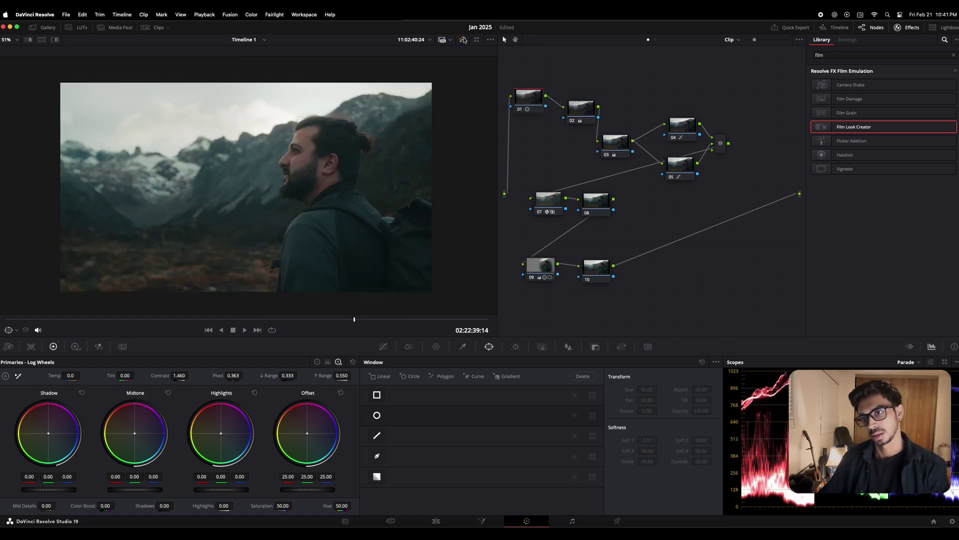
Step: Move node 09's ellipse window slightly lower on the man
{"action": "left_click", "coordinate": [547, 279]}
{"action": "left_click_drag", "start_coordinate": [325, 207], "coordinate": [328, 220]}
{"action": "left_click", "coordinate": [534, 103]}
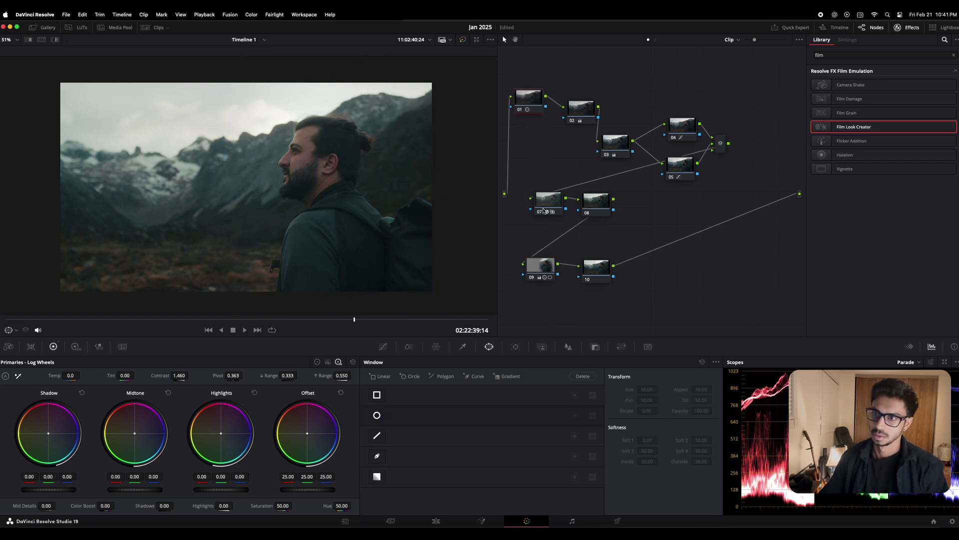
Step: Shift node 10 slightly and use ColorSlice on it to set skin saturation to 1.14, density to -0.22 and hue to 0.108
{"action": "left_click", "coordinate": [589, 263]}
{"action": "left_click_drag", "start_coordinate": [589, 263], "coordinate": [585, 262]}
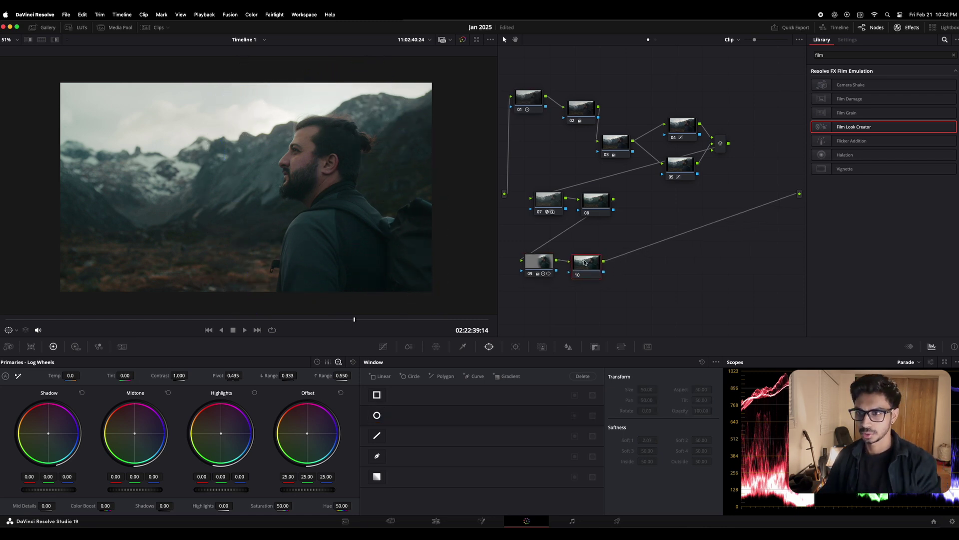
{"action": "left_click", "coordinate": [410, 346]}
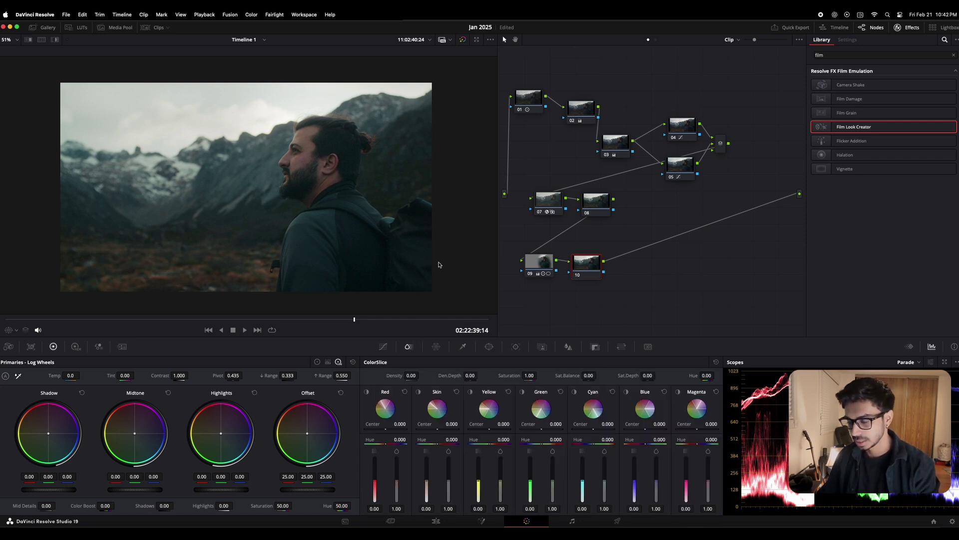
{"action": "scroll", "coordinate": [440, 270], "scroll_direction": "up", "scroll_amount": 1}
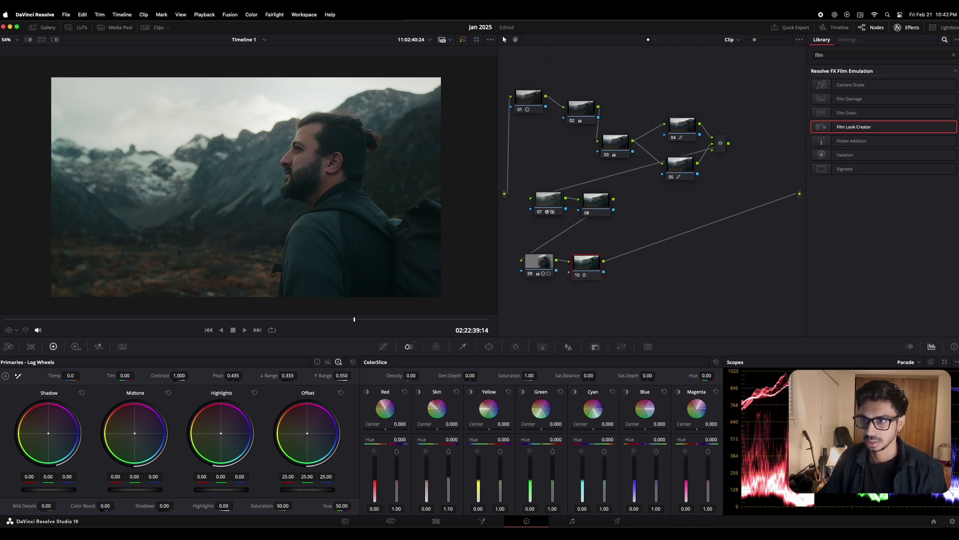
{"action": "left_click_drag", "start_coordinate": [448, 481], "coordinate": [448, 490]}
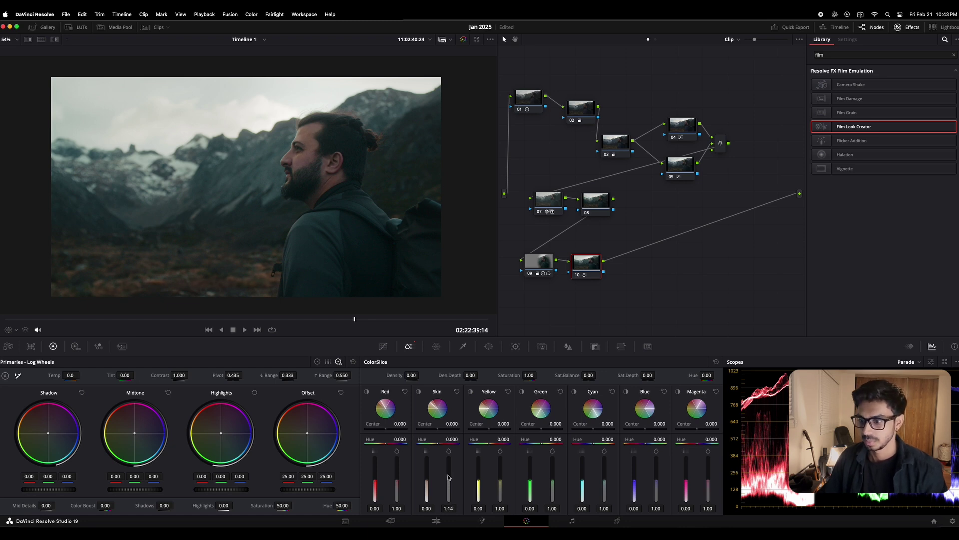
{"action": "left_click_drag", "start_coordinate": [426, 478], "coordinate": [426, 485]}
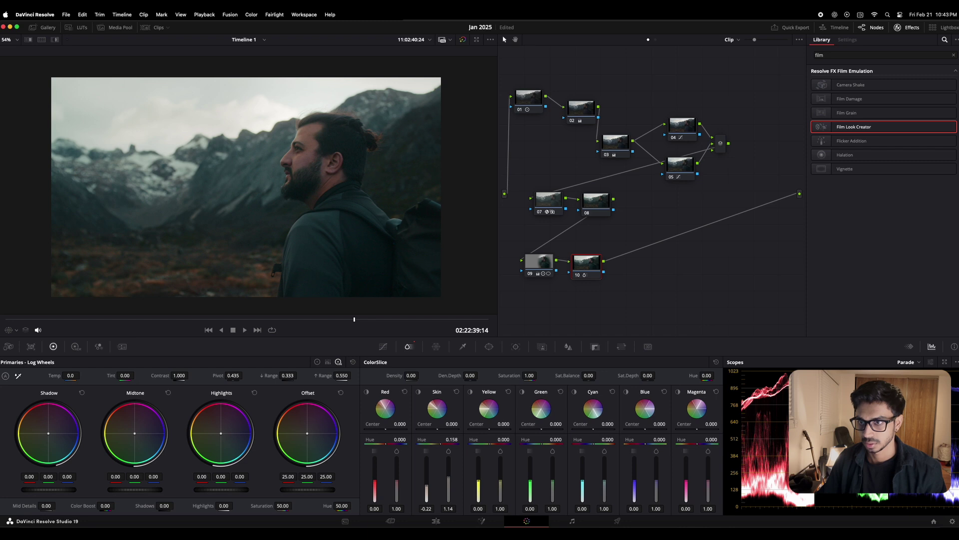
{"action": "left_click_drag", "start_coordinate": [441, 444], "coordinate": [442, 444]}
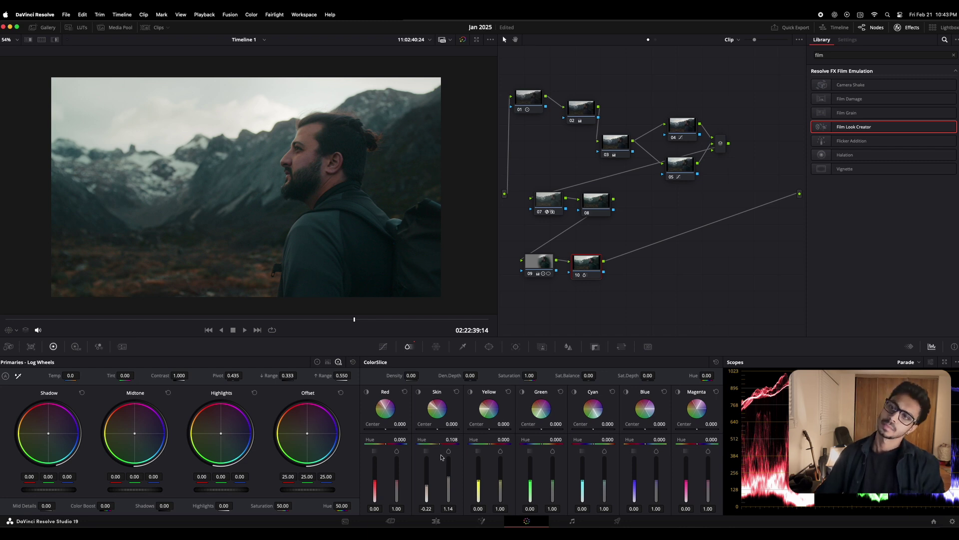
Step: Compare the shot with the whole grade bypassed and enabled
{"action": "left_click", "coordinate": [462, 40]}
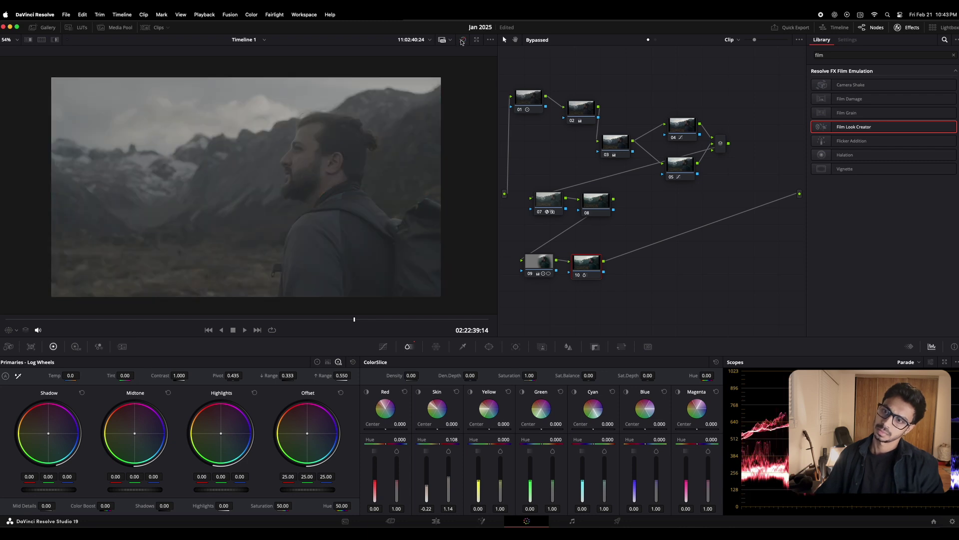
{"action": "left_click", "coordinate": [462, 40]}
{"action": "left_click", "coordinate": [462, 40]}
{"action": "left_click", "coordinate": [462, 40]}
{"action": "scroll", "coordinate": [295, 160], "scroll_direction": "up", "scroll_amount": 1}
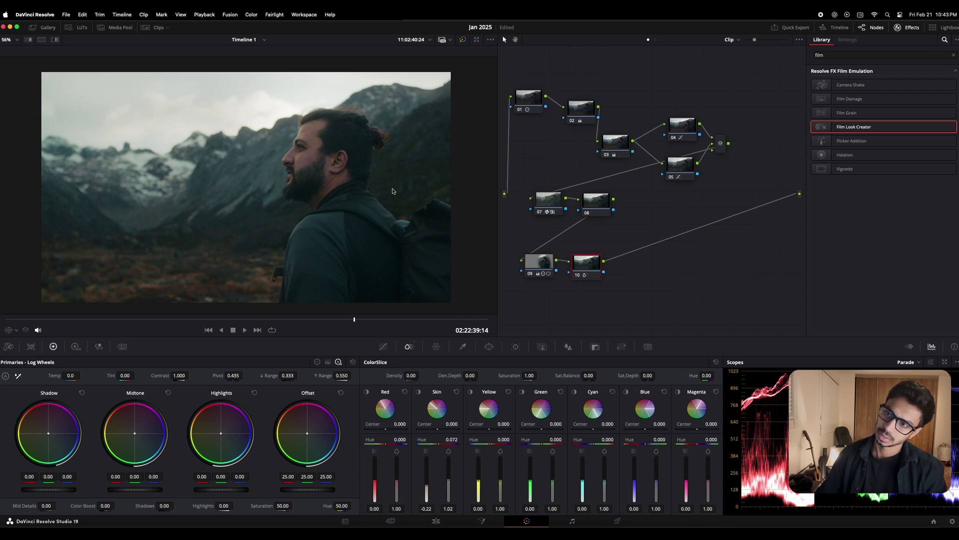
Step: Raise the color temperature on node 08 to warm the image
{"action": "left_click", "coordinate": [602, 208]}
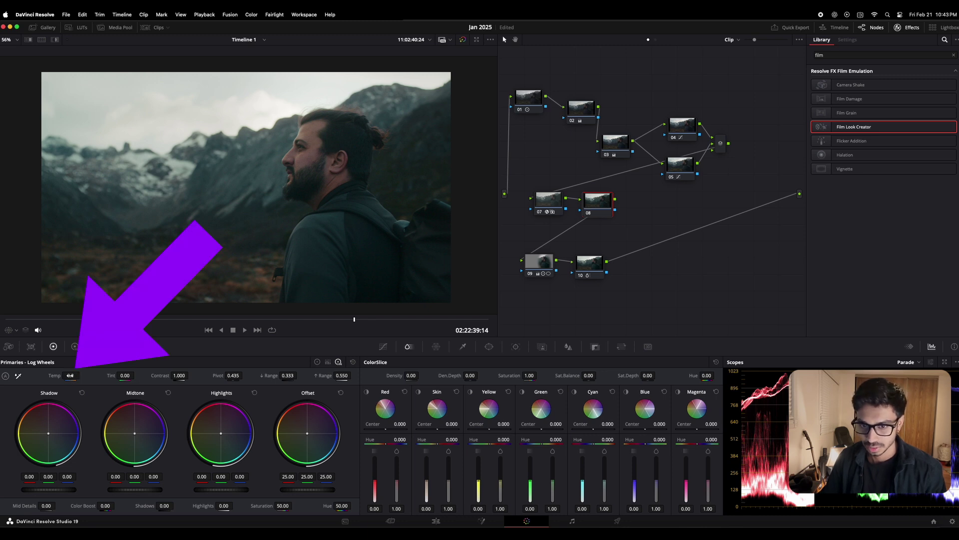
{"action": "left_click_drag", "start_coordinate": [69, 375], "coordinate": [171, 376]}
Step: Add a serial node after node 10 and shift it slightly in the node graph
{"action": "left_click", "coordinate": [589, 262]}
{"action": "key", "text": "alt+s"}
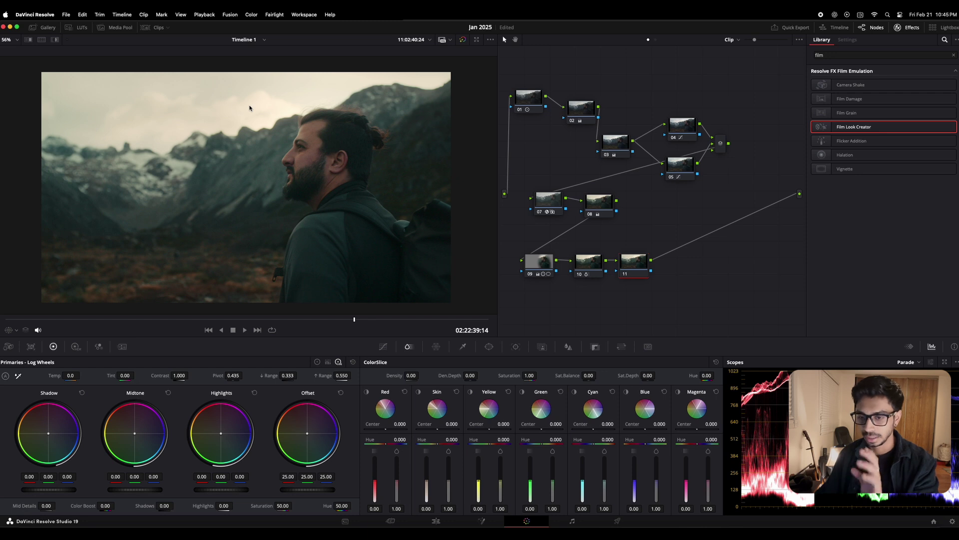
{"action": "left_click_drag", "start_coordinate": [629, 273], "coordinate": [631, 270]}
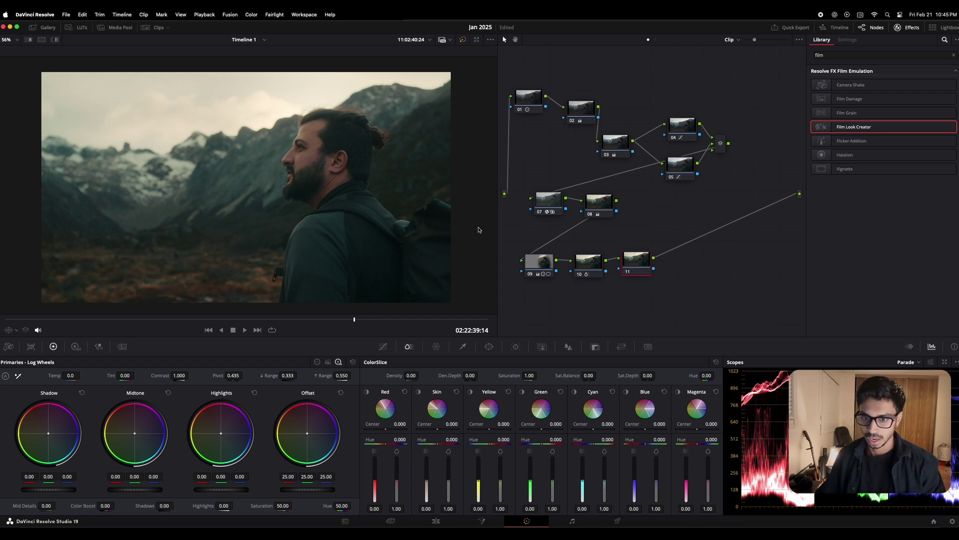
Step: On node 11, preview the HDR Light zone's coverage and set its minimum range to 0.80 to isolate the sky
{"action": "left_click", "coordinate": [75, 347]}
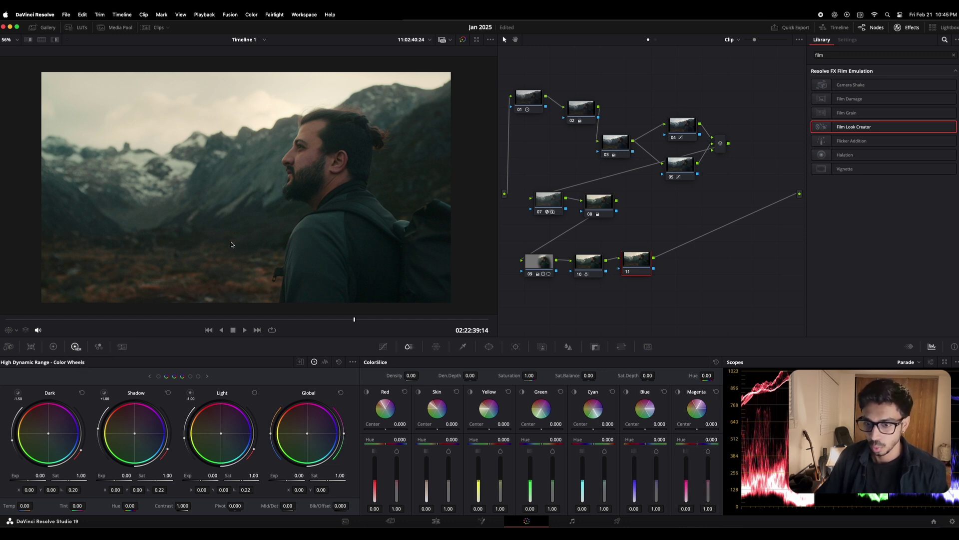
{"action": "left_click", "coordinate": [191, 396]}
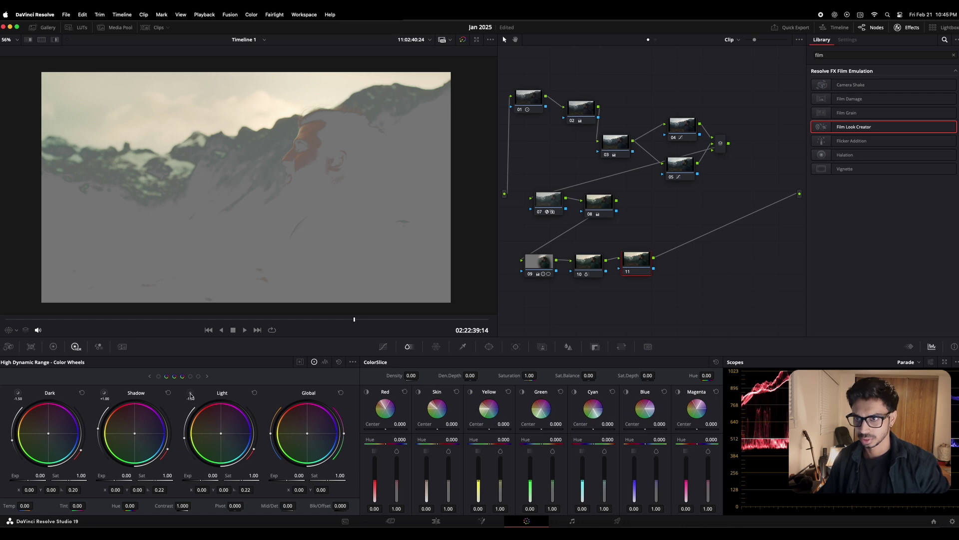
{"action": "left_click", "coordinate": [191, 395]}
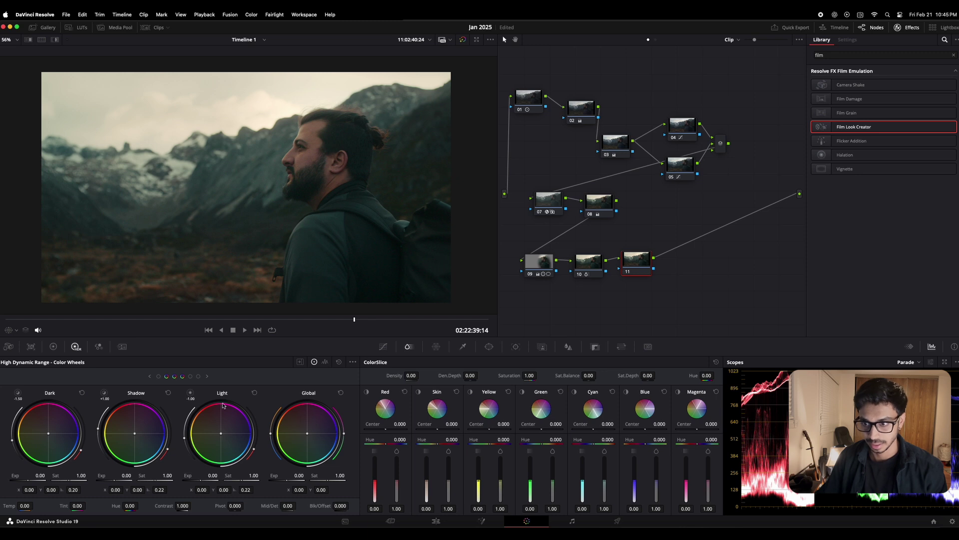
{"action": "left_click", "coordinate": [300, 363]}
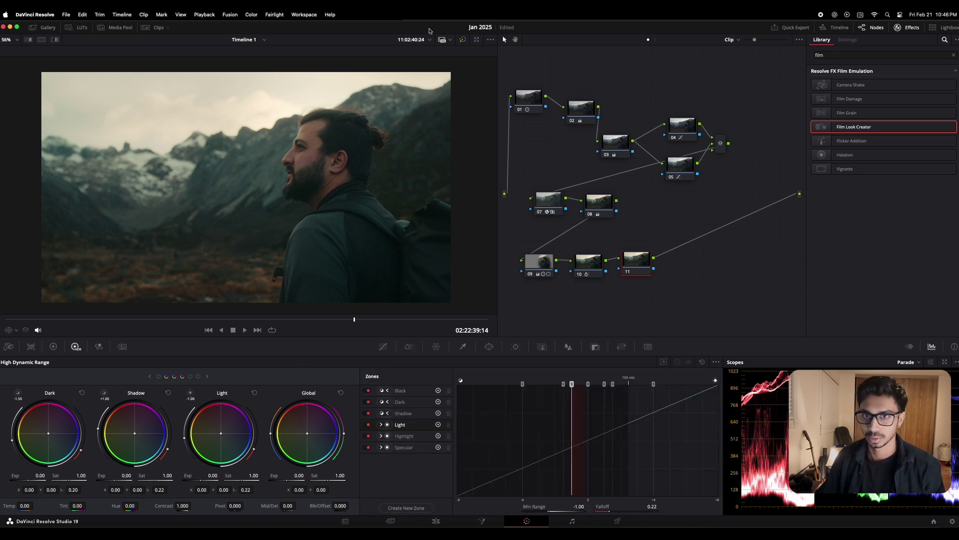
{"action": "left_click", "coordinate": [55, 40]}
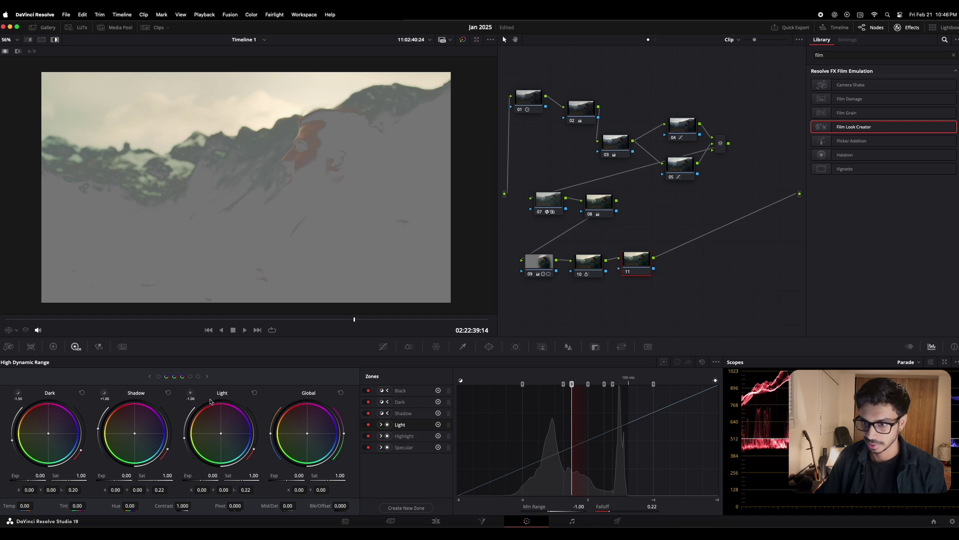
{"action": "left_click_drag", "start_coordinate": [572, 384], "coordinate": [602, 384]}
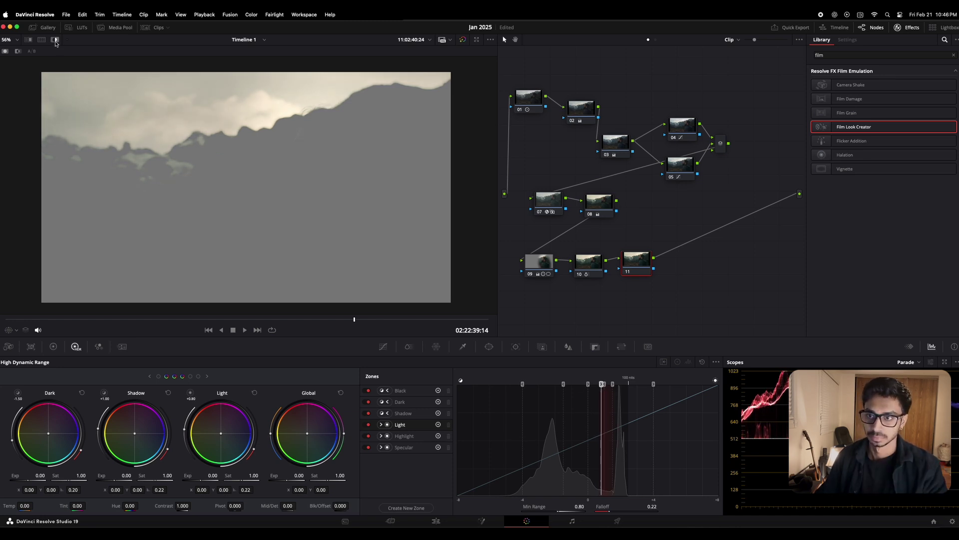
Step: Lower the HDR Light zone's exposure to -0.28 and shift its color balance to X -0.02, Y -0.01
{"action": "mouse_move", "coordinate": [218, 483]}
{"action": "left_mouse_down"}
{"action": "mouse_move", "coordinate": [226, 484]}
{"action": "mouse_move", "coordinate": [201, 484]}
{"action": "left_mouse_up"}
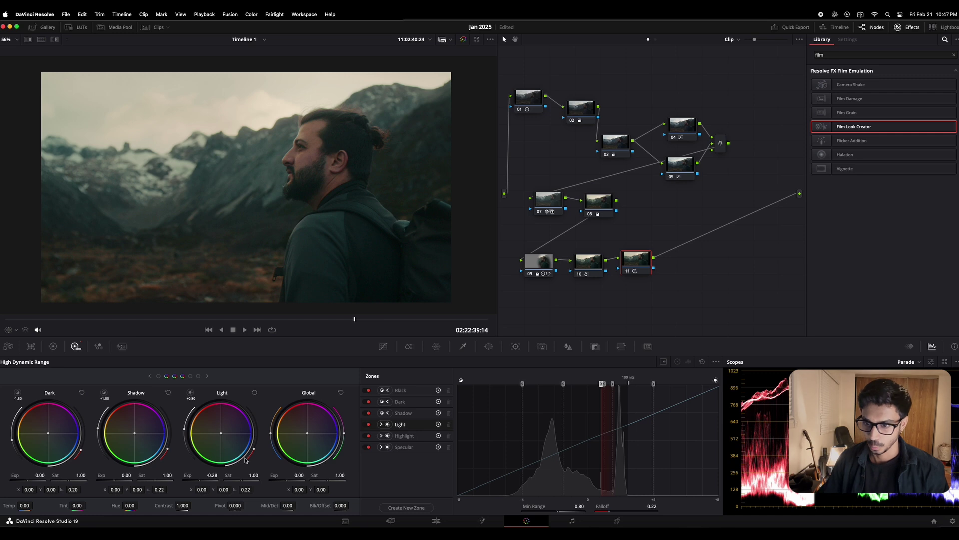
{"action": "left_click", "coordinate": [230, 440]}
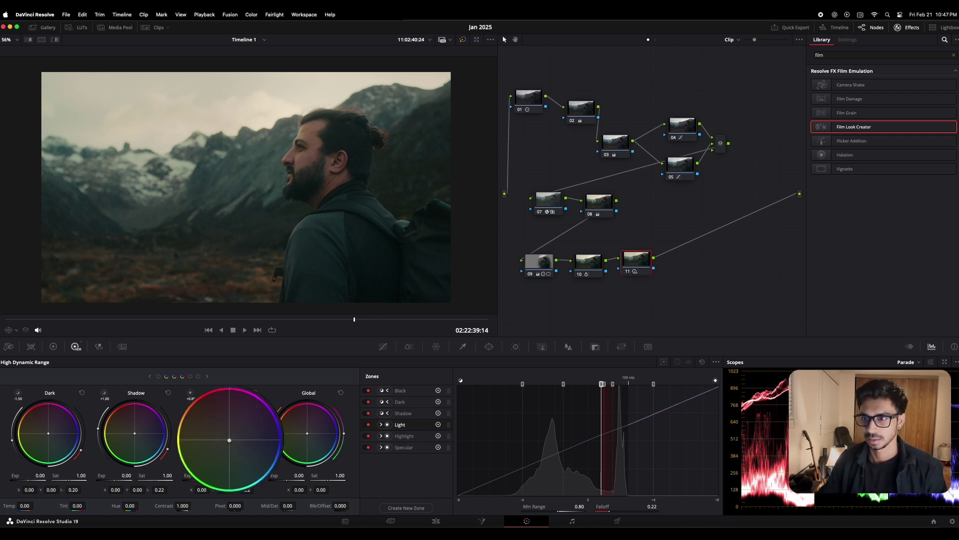
{"action": "left_click_drag", "start_coordinate": [229, 440], "coordinate": [227, 439]}
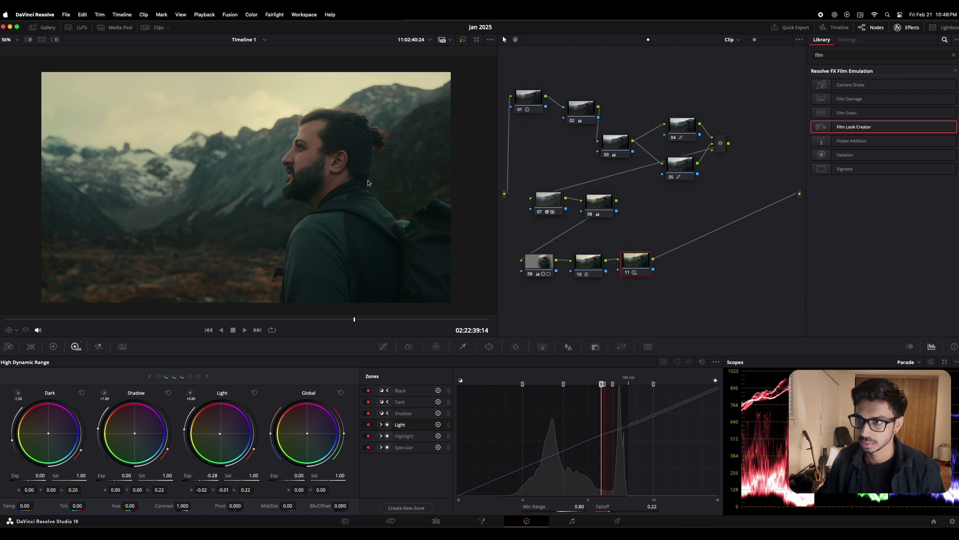
Step: Inspect the image noise up close and add a serial node before node 01
{"action": "scroll", "coordinate": [374, 161], "scroll_direction": "up", "scroll_amount": 5}
{"action": "scroll", "coordinate": [325, 221], "scroll_direction": "up", "scroll_amount": 10}
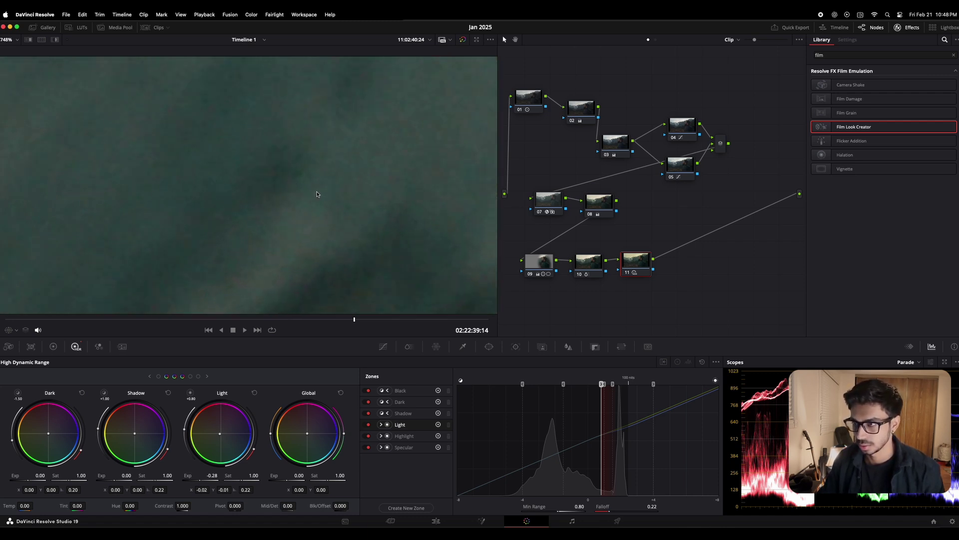
{"action": "left_click_drag", "start_coordinate": [531, 101], "coordinate": [533, 95]}
{"action": "key", "text": "shift+z"}
{"action": "right_click", "coordinate": [535, 91]}
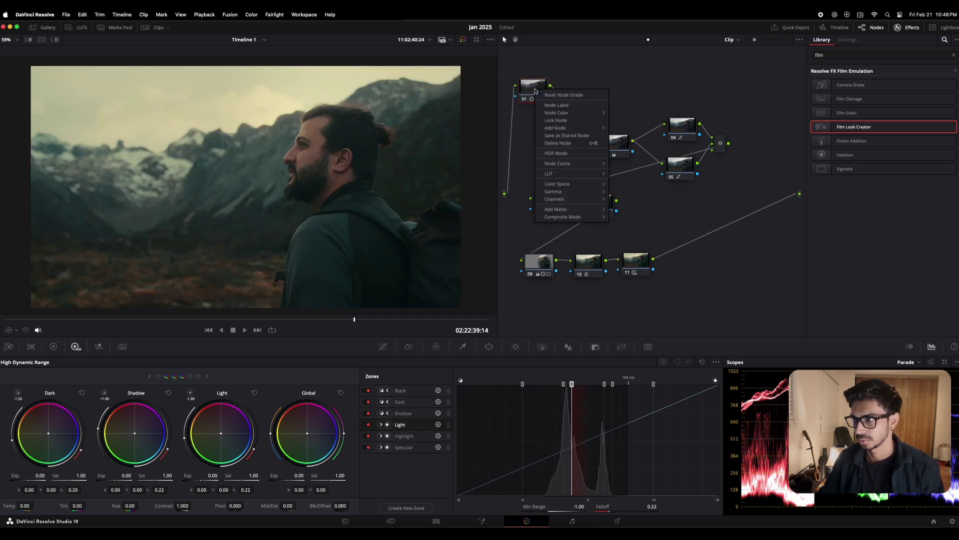
{"action": "mouse_move", "coordinate": [553, 129]}
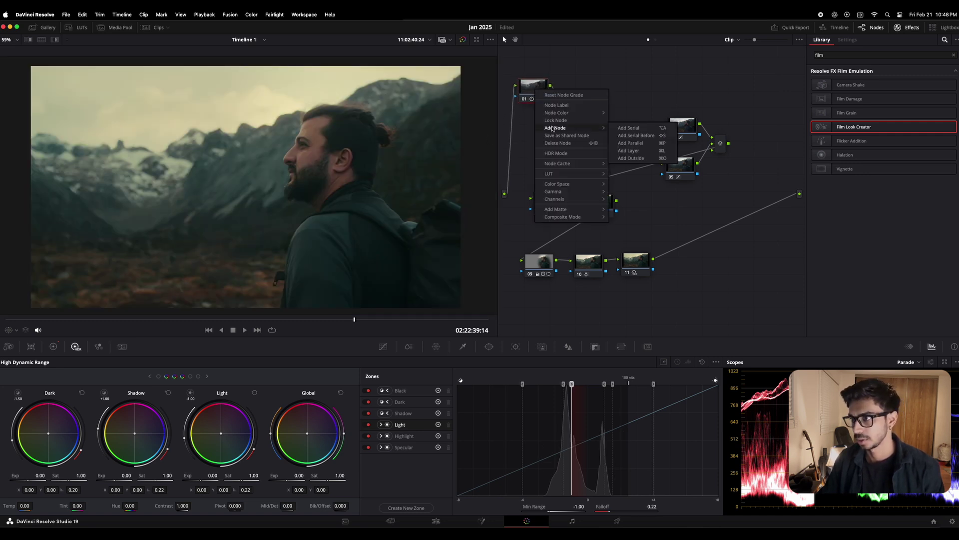
{"action": "left_click", "coordinate": [635, 136]}
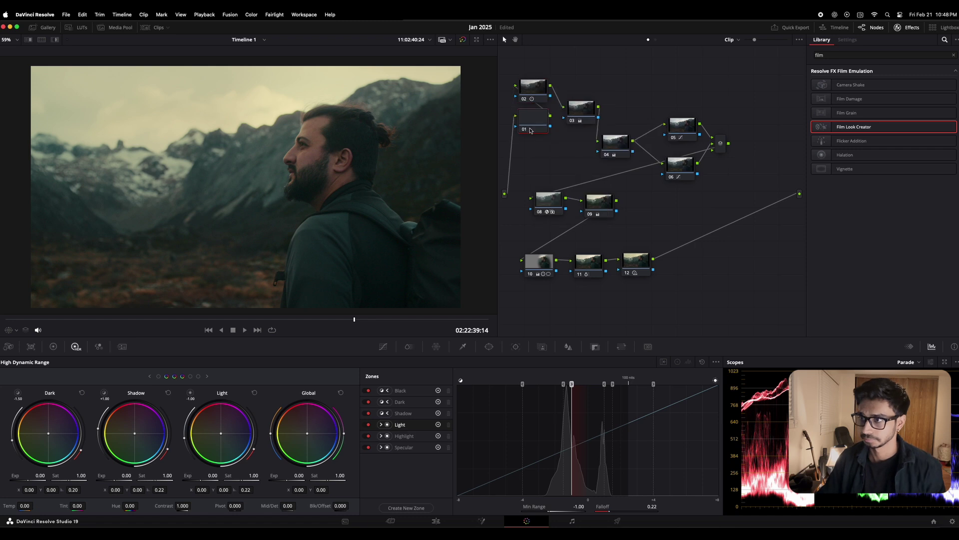
Step: On the new first node, set temporal noise reduction to 2 frames, Better motion estimation, and luma and chroma thresholds of 8.6
{"action": "left_click", "coordinate": [121, 347]}
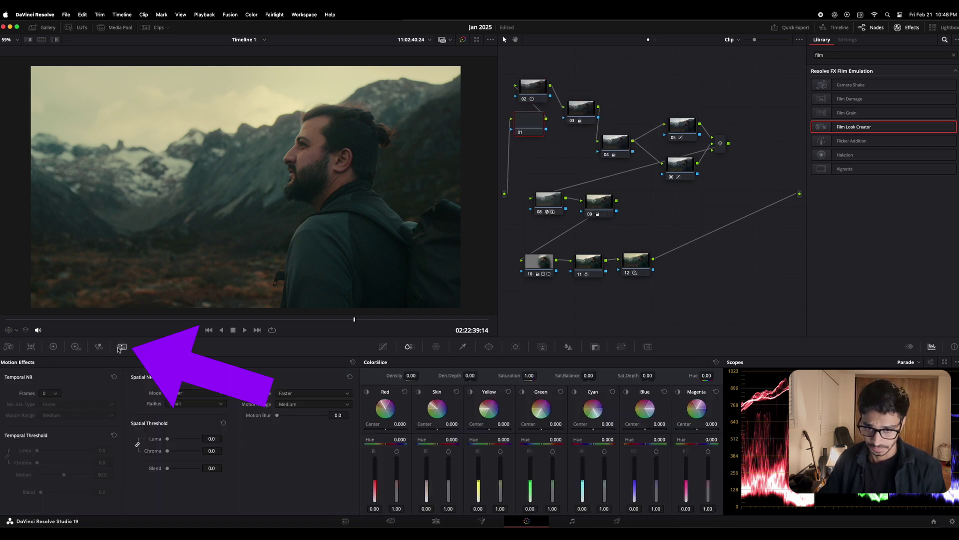
{"action": "left_click", "coordinate": [51, 393]}
{"action": "left_click", "coordinate": [48, 420]}
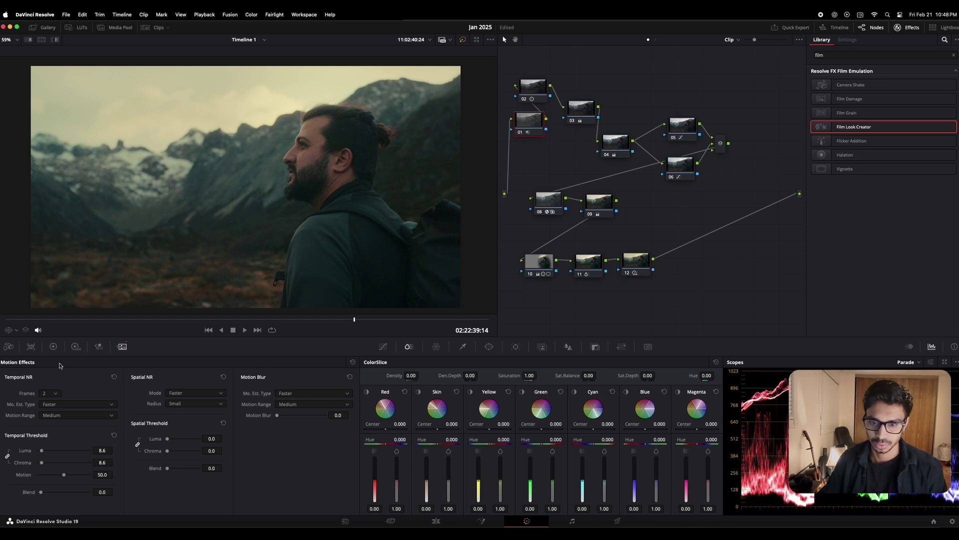
{"action": "left_click", "coordinate": [58, 406]}
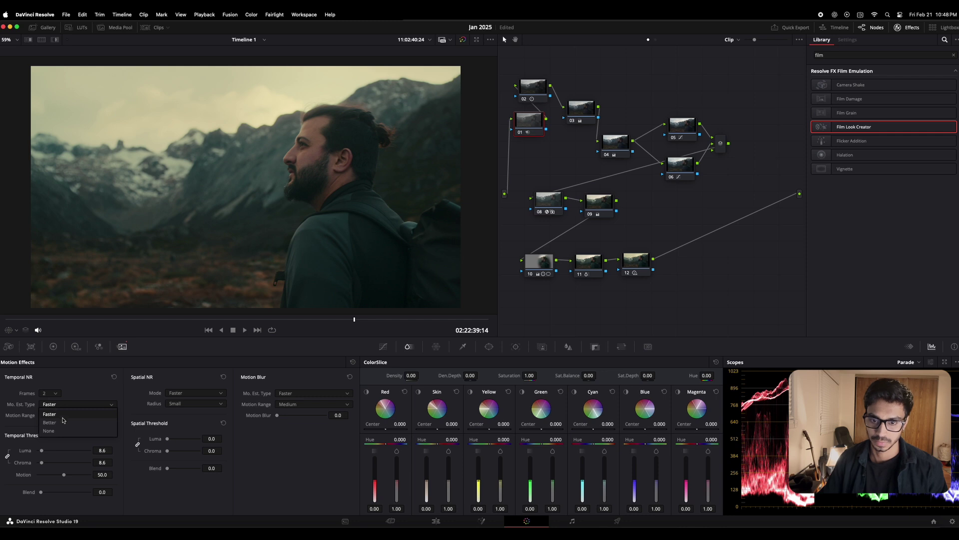
{"action": "left_click", "coordinate": [62, 423]}
Step: Set spatial noise reduction to Better mode with luma and chroma thresholds of 9.6
{"action": "left_click", "coordinate": [199, 393]}
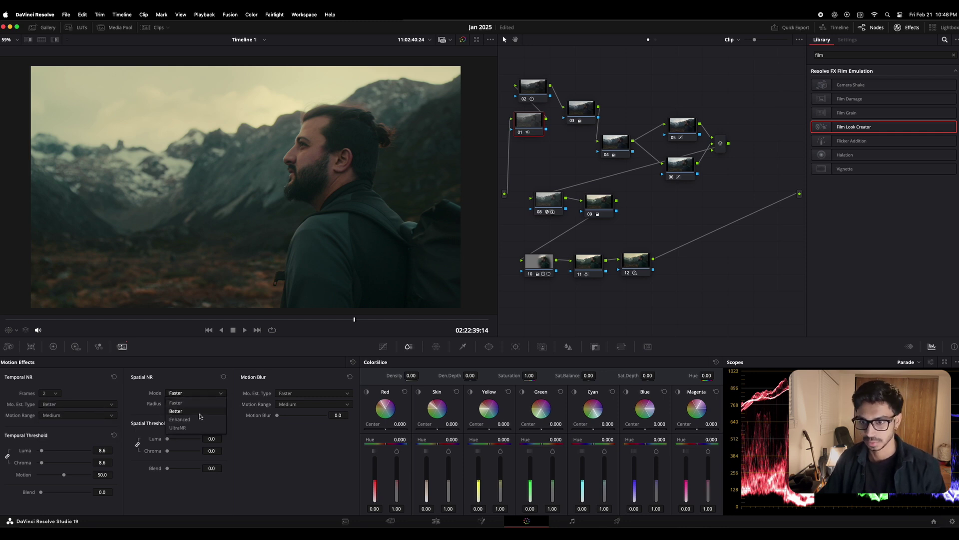
{"action": "left_click", "coordinate": [202, 413]}
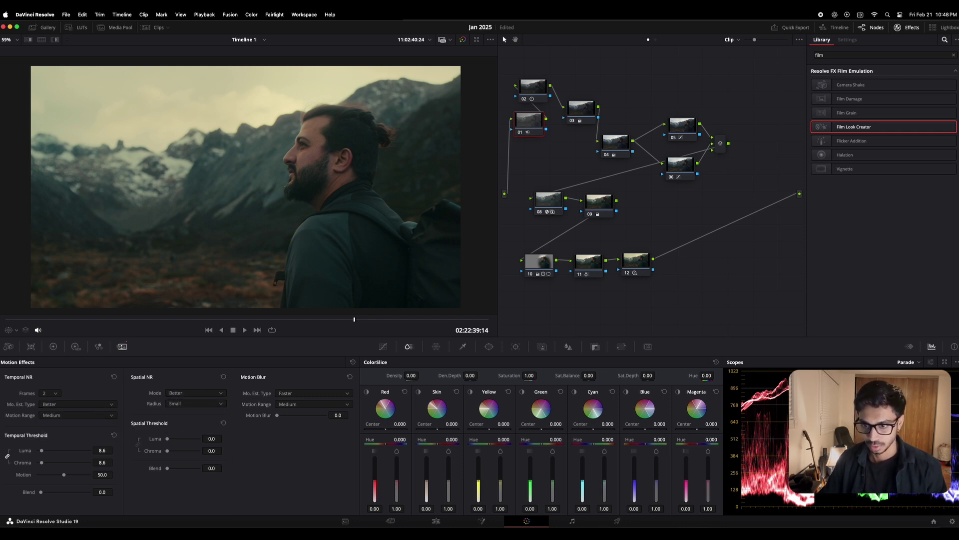
{"action": "left_click_drag", "start_coordinate": [212, 450], "coordinate": [220, 450]}
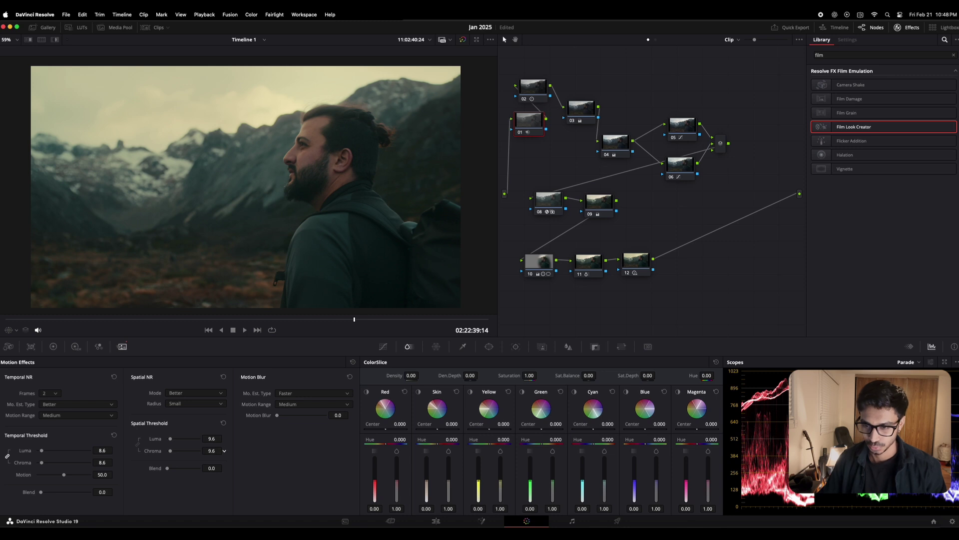
{"action": "left_click", "coordinate": [102, 463]}
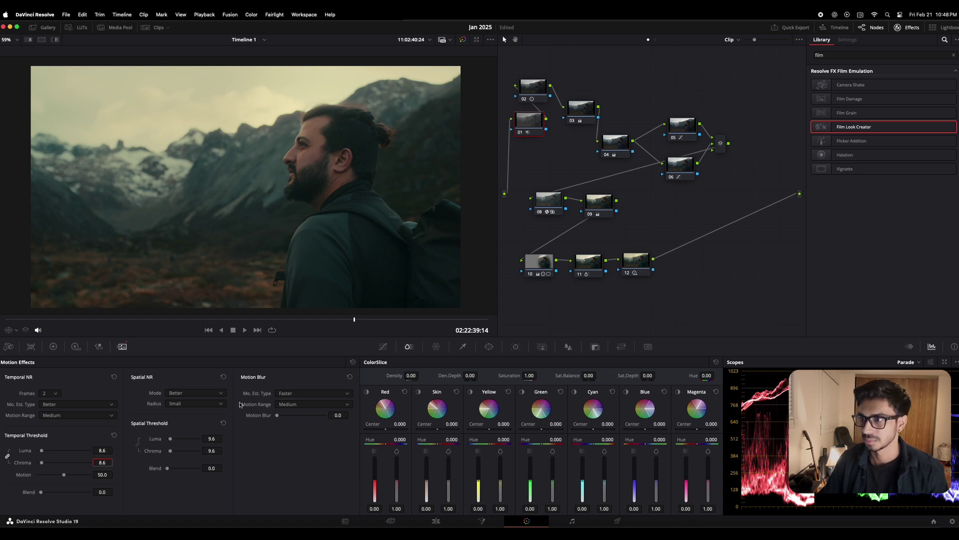
Step: Compare the noise up close with node 01's noise reduction disabled and enabled, leaving the node disabled
{"action": "left_click", "coordinate": [519, 134]}
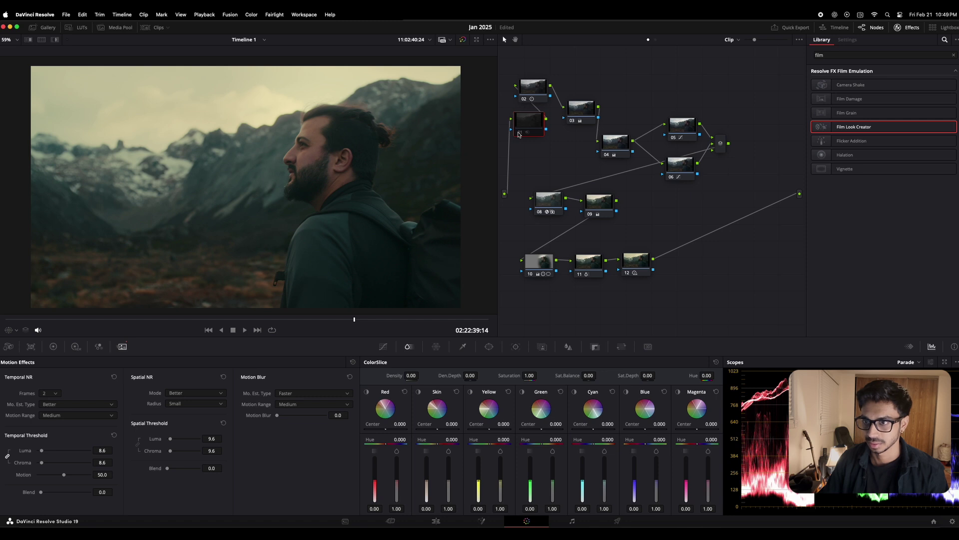
{"action": "scroll", "coordinate": [292, 217], "scroll_direction": "up", "scroll_amount": 5}
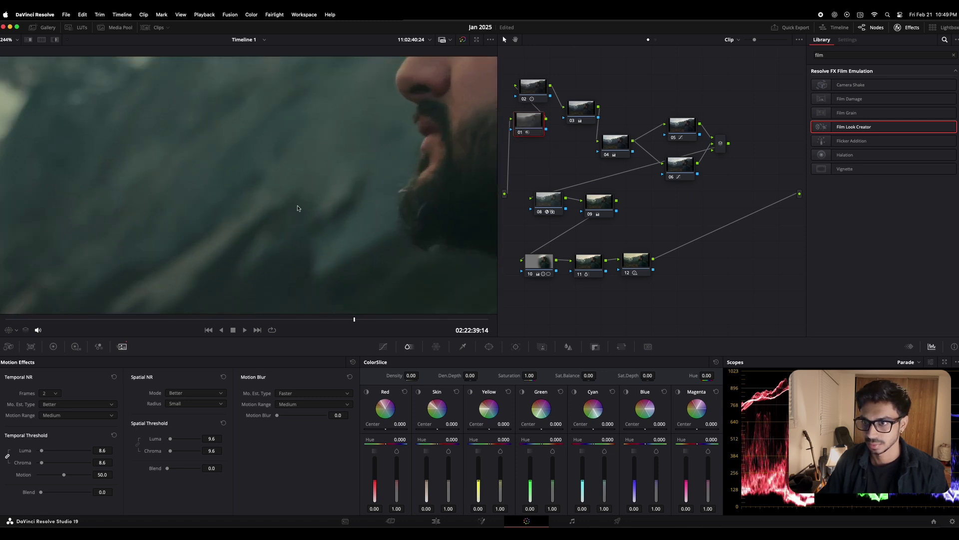
{"action": "scroll", "coordinate": [295, 208], "scroll_direction": "up", "scroll_amount": 5}
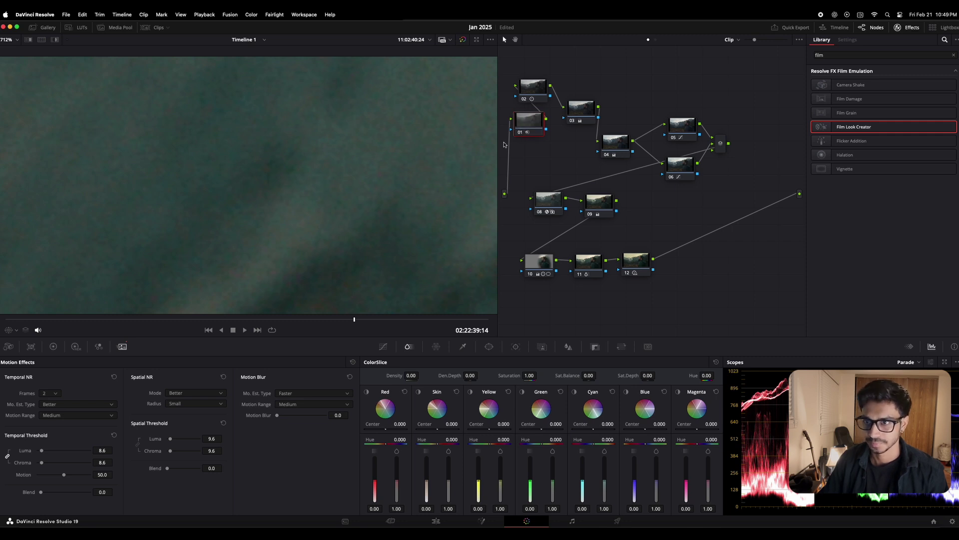
{"action": "scroll", "coordinate": [372, 250], "scroll_direction": "down", "scroll_amount": 10}
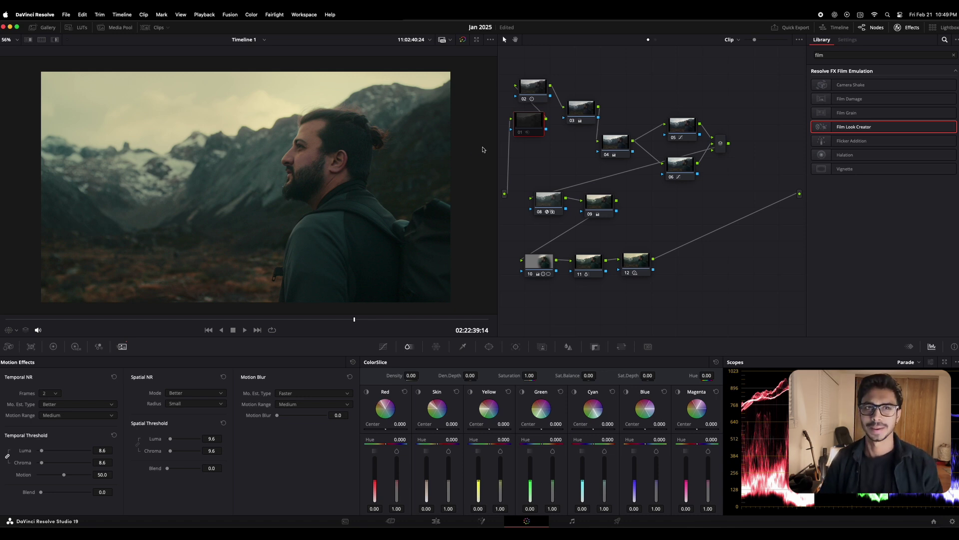
Step: Add a serial node after node 12 and tint its log shadows to red 0.04, green -0.01 and blue 0.01
{"action": "left_click", "coordinate": [637, 265]}
{"action": "key", "text": "alt+s"}
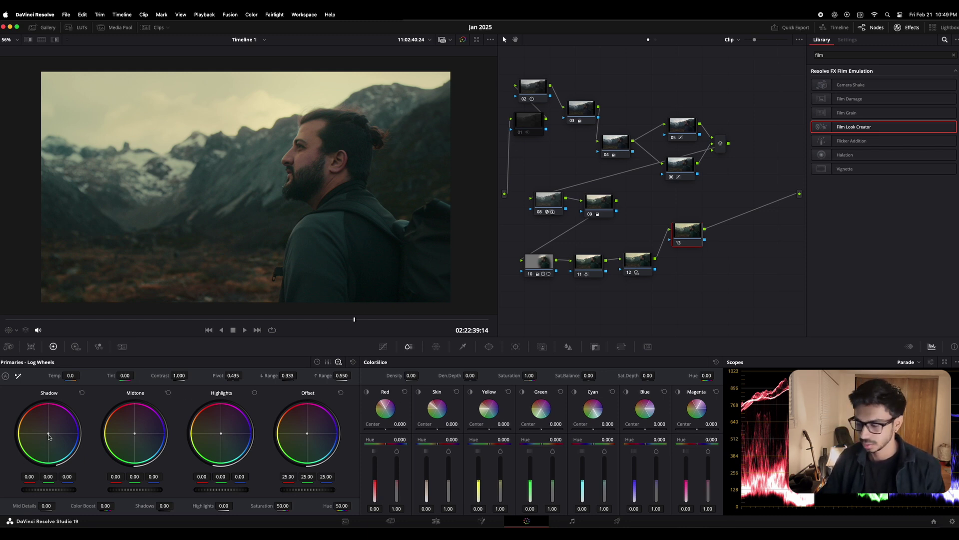
{"action": "left_click_drag", "start_coordinate": [48, 436], "coordinate": [48, 433]}
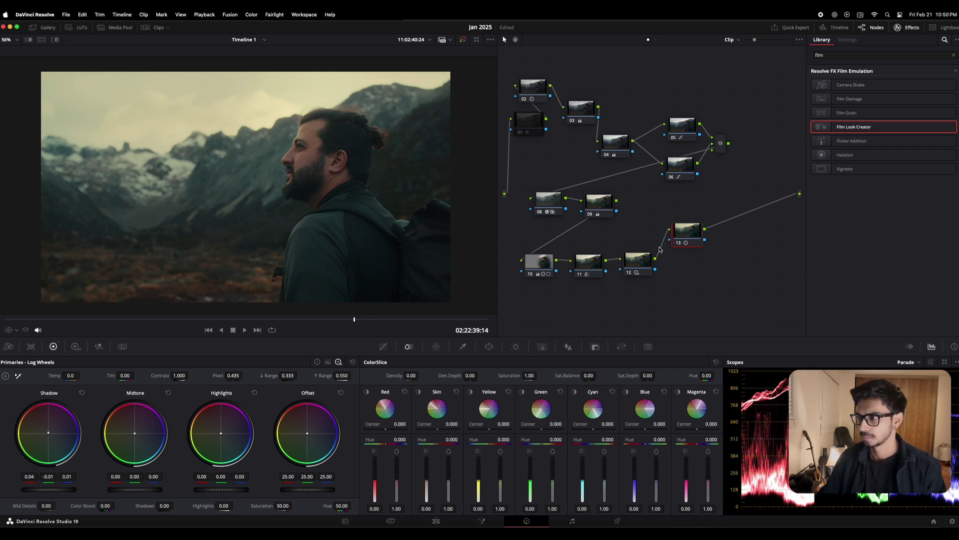
Step: Compare the shot with node 13 disabled and enabled
{"action": "left_click", "coordinate": [678, 243]}
{"action": "left_click", "coordinate": [678, 243]}
{"action": "left_click", "coordinate": [678, 243]}
{"action": "left_click", "coordinate": [679, 243]}
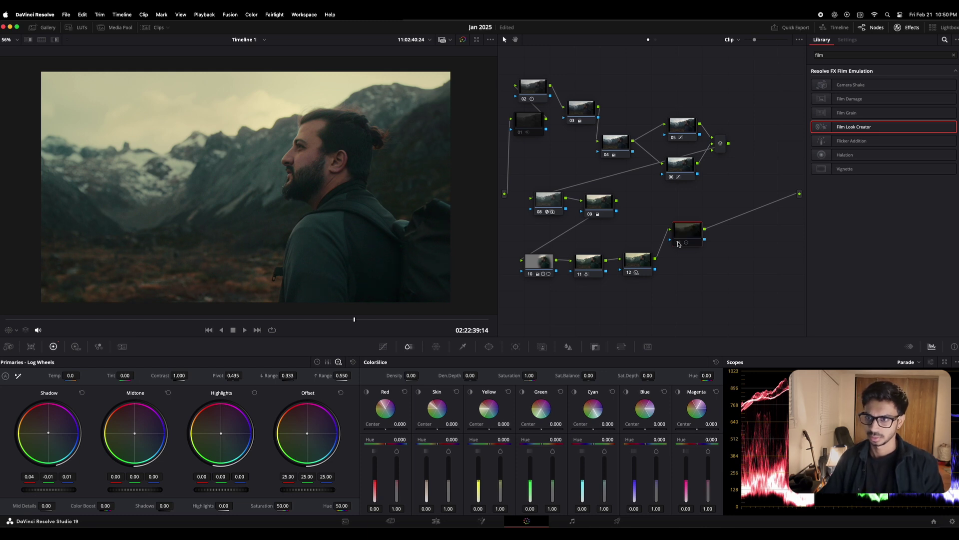
{"action": "left_click", "coordinate": [679, 243]}
Step: Compare the final look with the whole grade bypassed and enabled
{"action": "left_click", "coordinate": [463, 40]}
{"action": "left_click", "coordinate": [463, 39]}
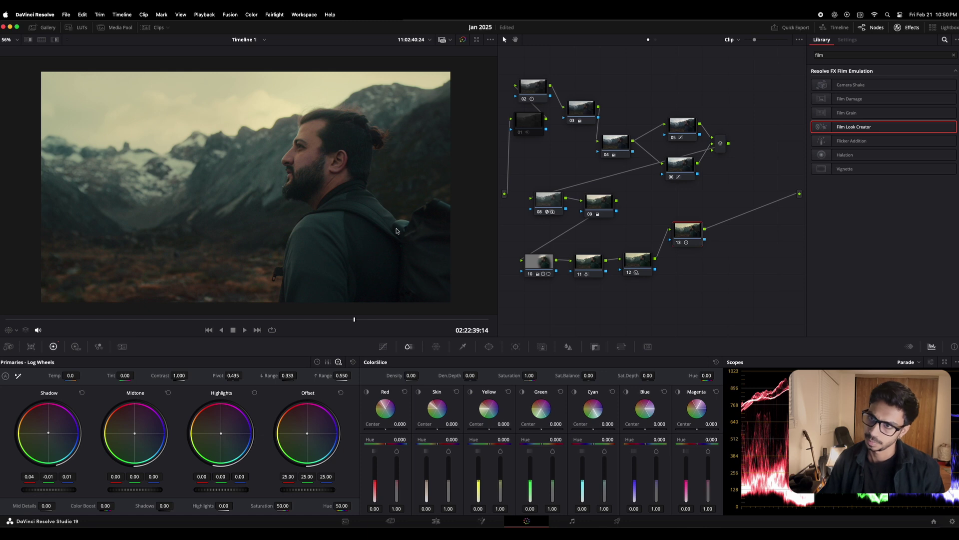
{"action": "left_click", "coordinate": [463, 40]}
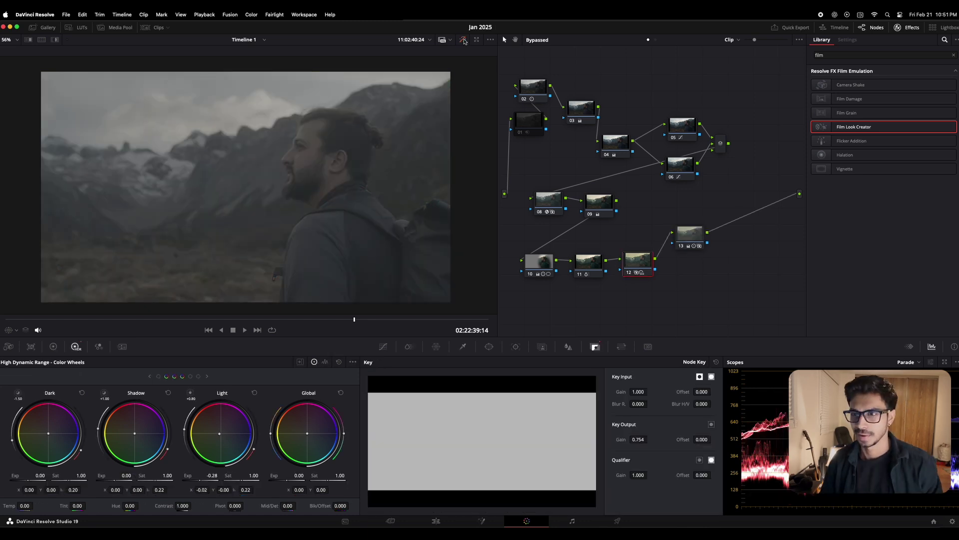
{"action": "left_click", "coordinate": [464, 40]}
{"action": "left_click", "coordinate": [464, 40]}
{"action": "left_click", "coordinate": [463, 40]}
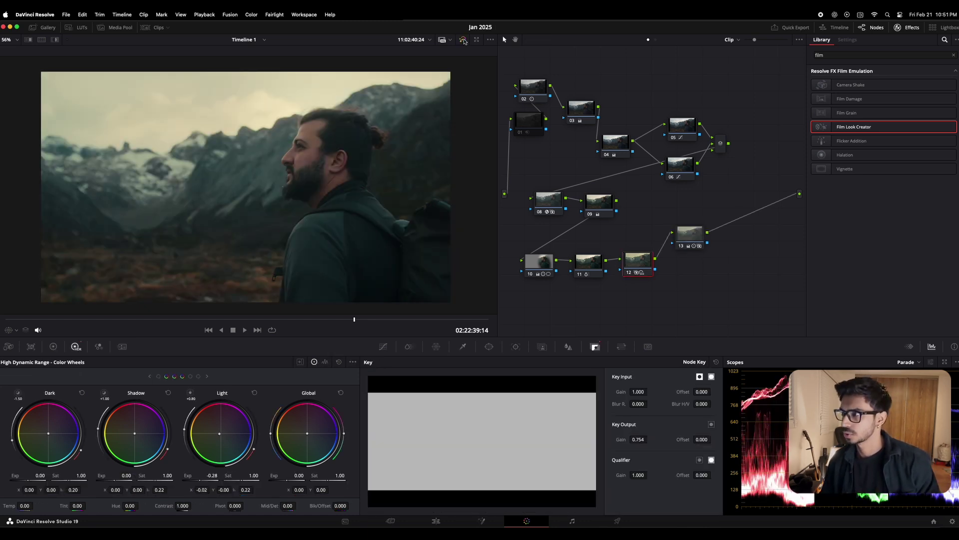